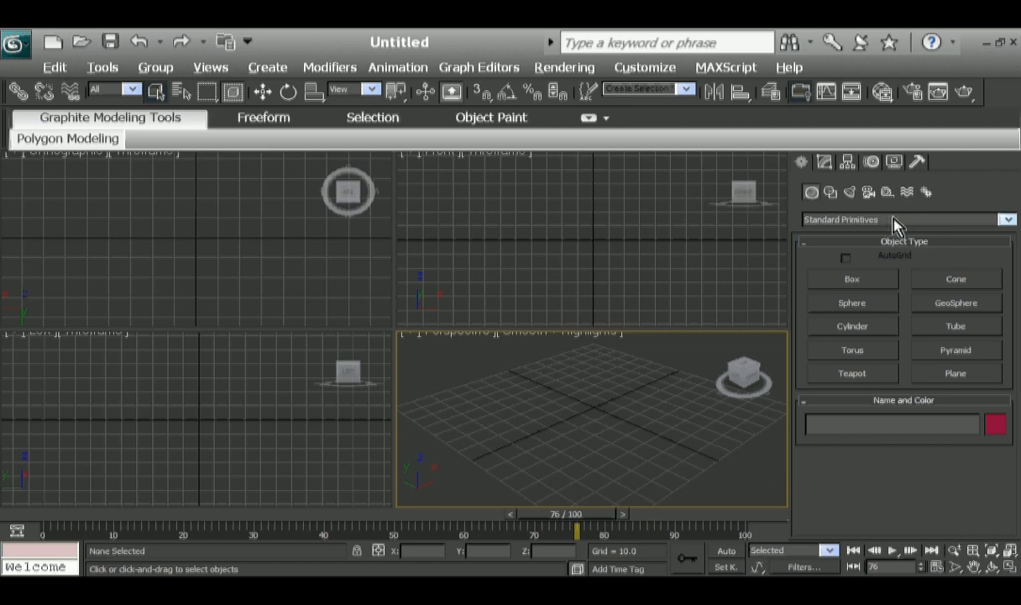
- Create a Hedra extended primitive with a radius of about 40, centred on the origin in the orthographic view
click(895, 220)
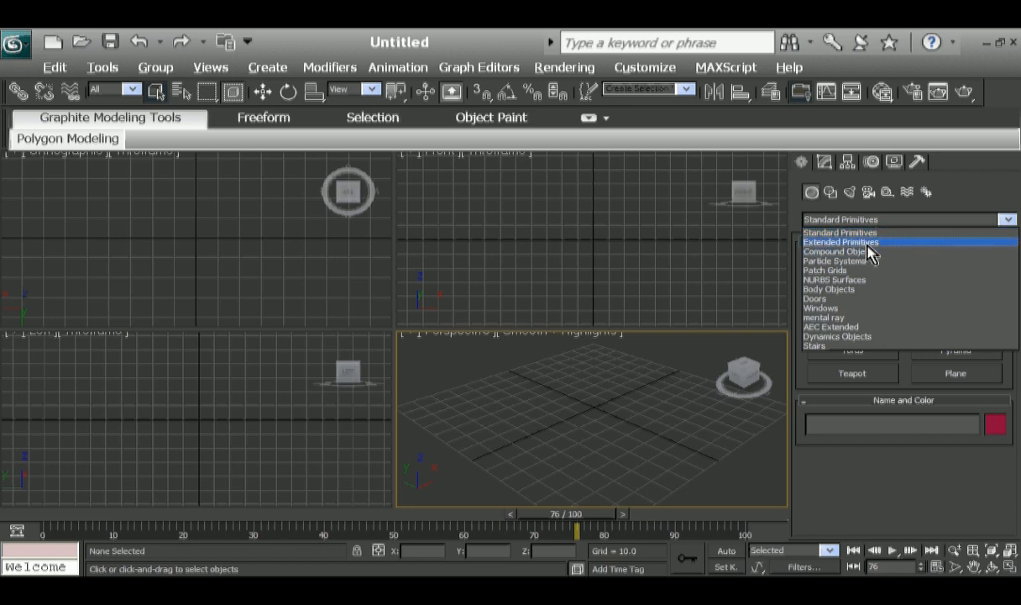
click(868, 245)
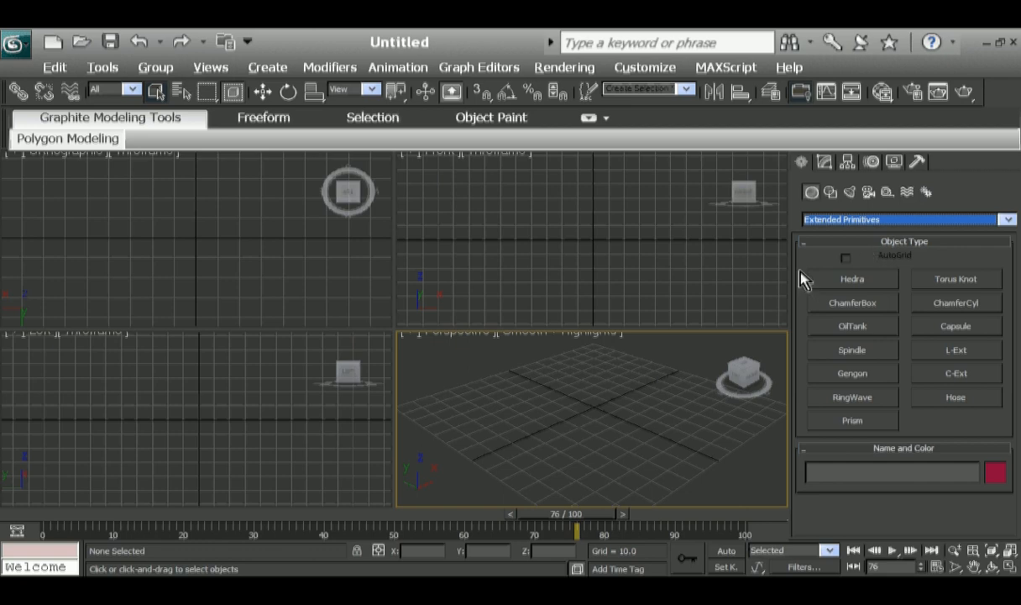
click(866, 286)
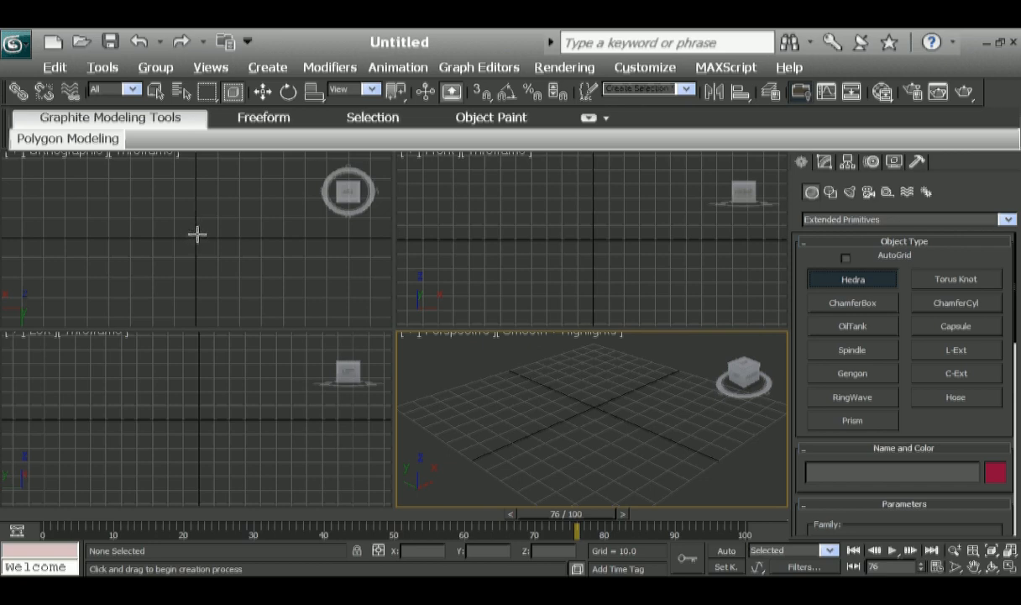
drag(198, 234, 281, 276)
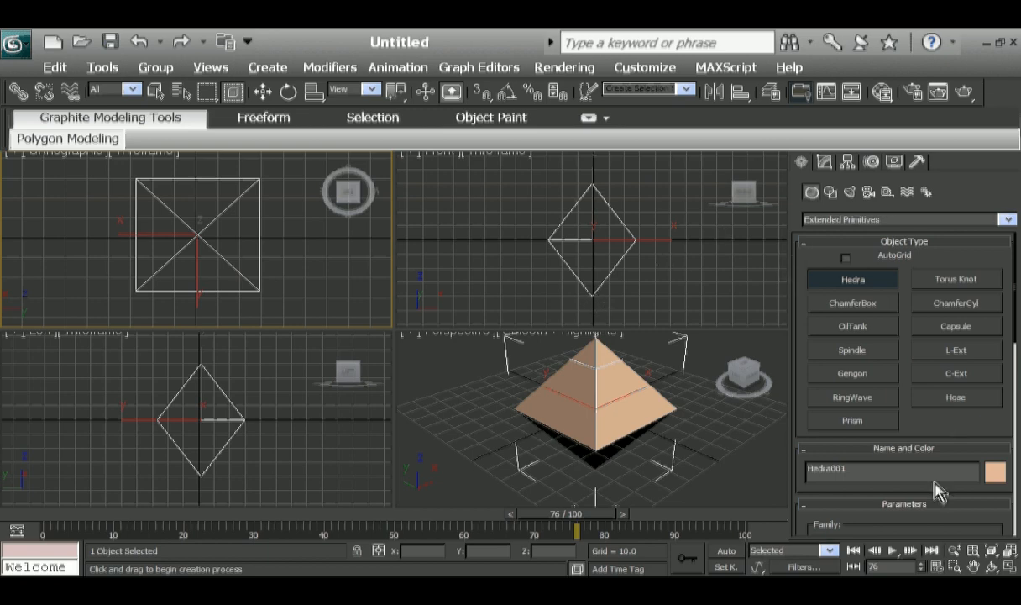
- Set the hedra's radius to 39.698
scroll(941, 478, down, 2)
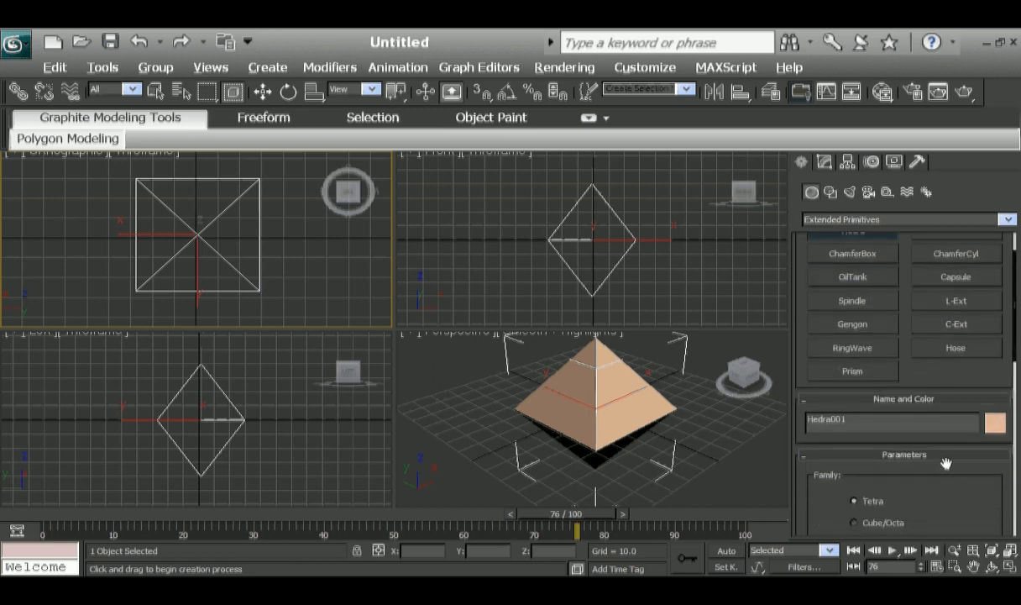
scroll(946, 464, down, 2)
scroll(937, 454, down, 3)
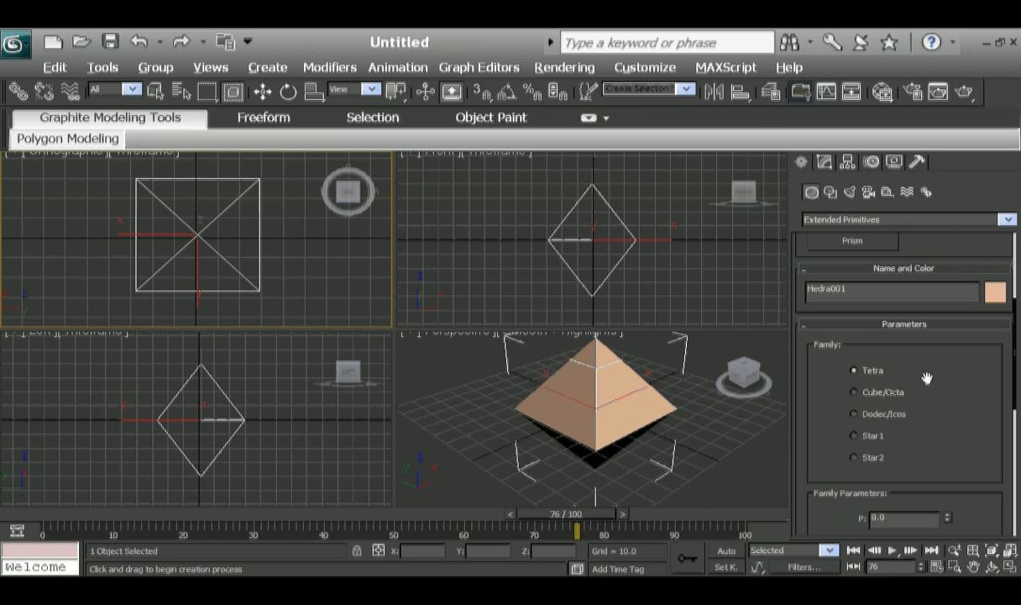
scroll(927, 378, down, 10)
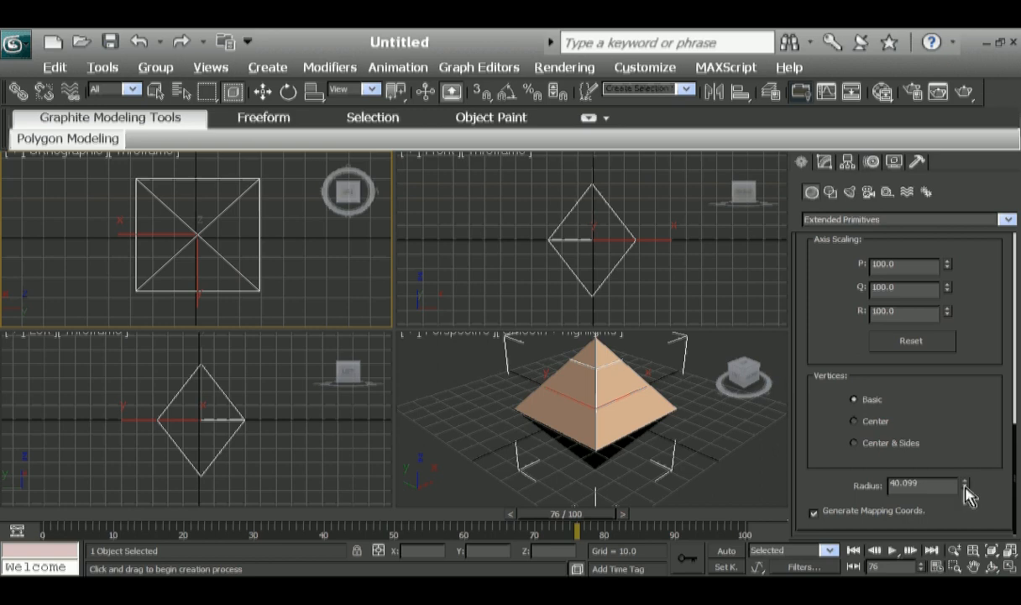
mouse_move(966, 490)
mouse_down()
mouse_move(966, 537)
mouse_move(978, 467)
mouse_move(980, 484)
mouse_up()
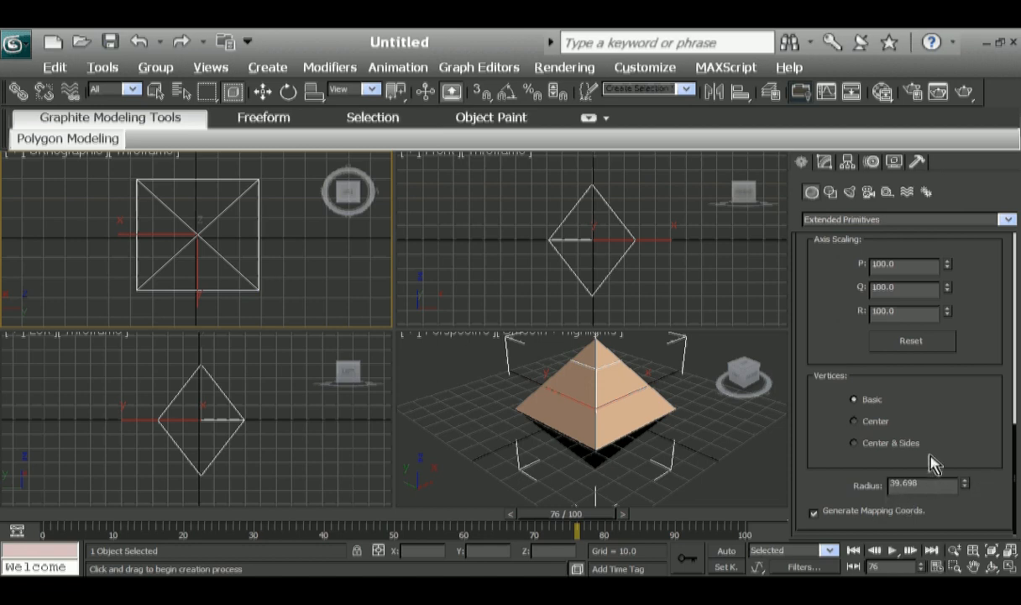
- Try the Cube/Octa, Dodec/Icos, Star1 and Star2 families on the hedra, then return it to Tetra
scroll(947, 316, up, 5)
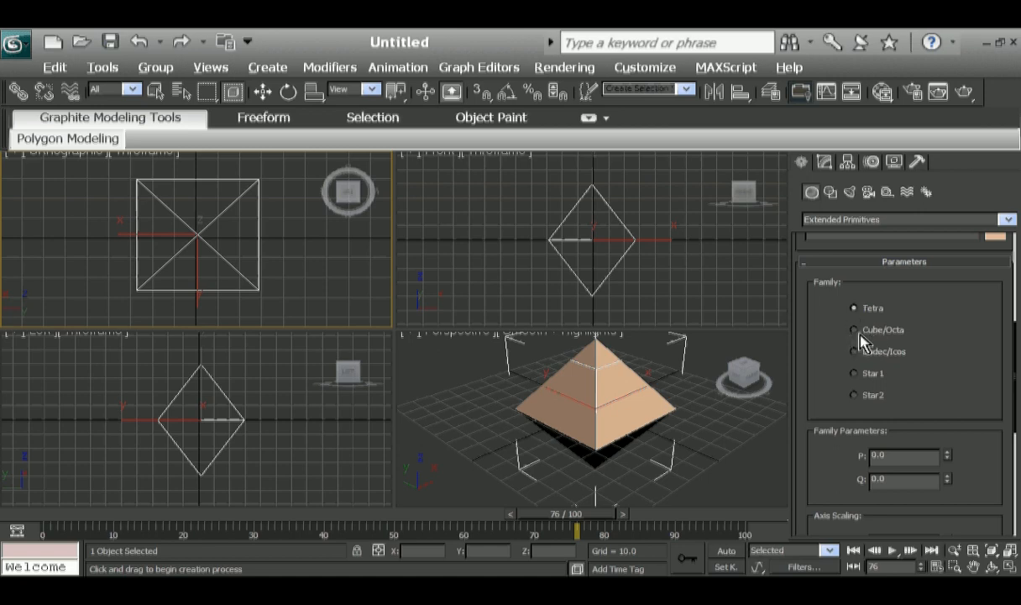
click(857, 331)
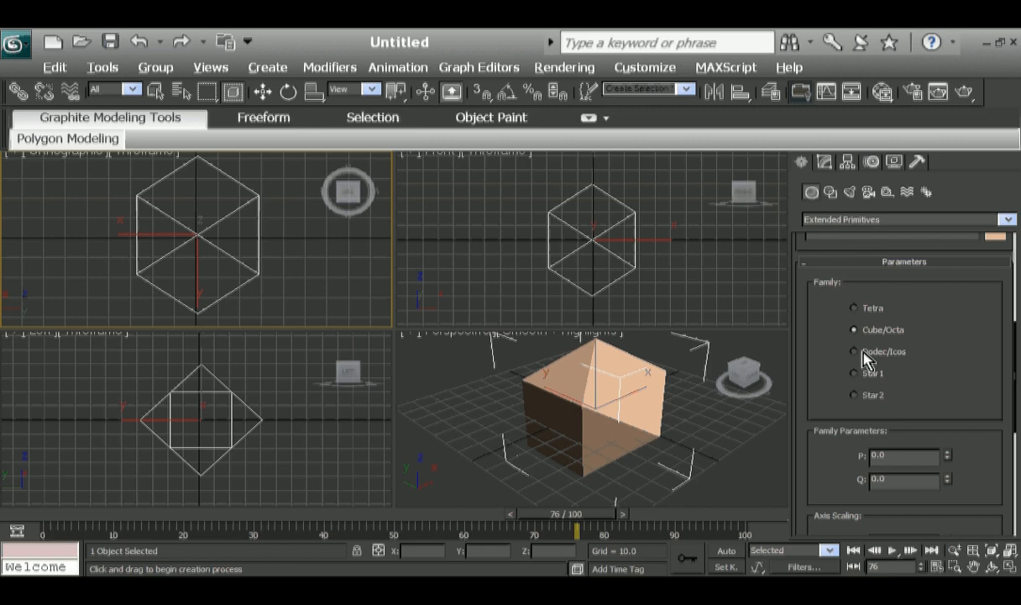
click(863, 352)
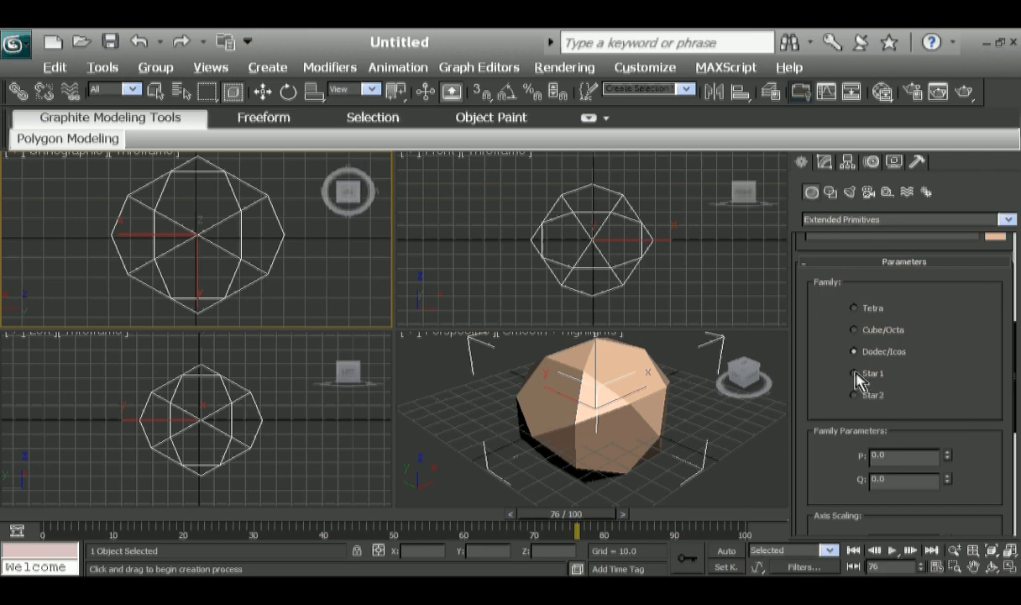
click(856, 374)
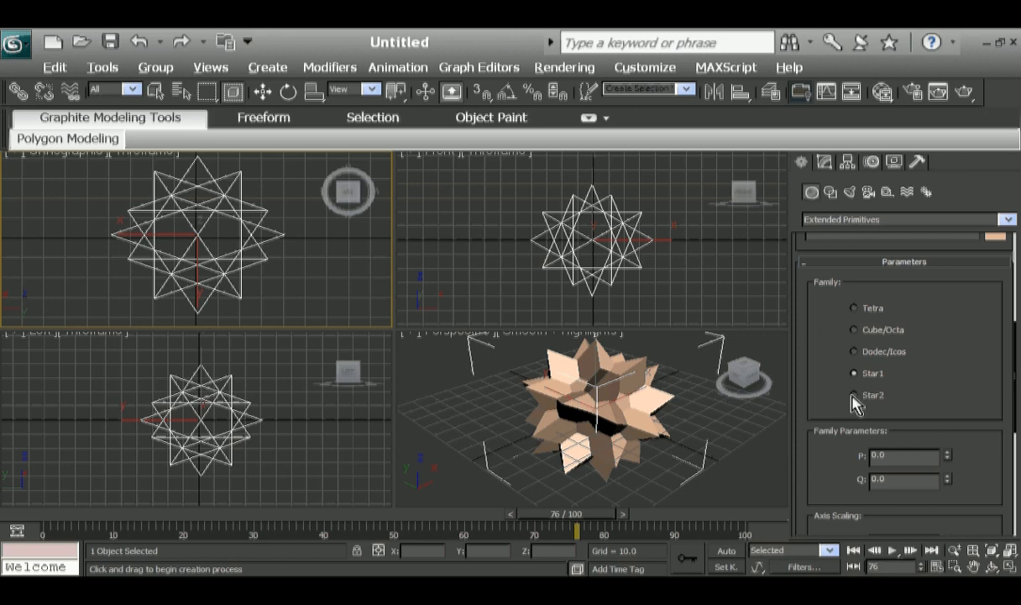
click(854, 395)
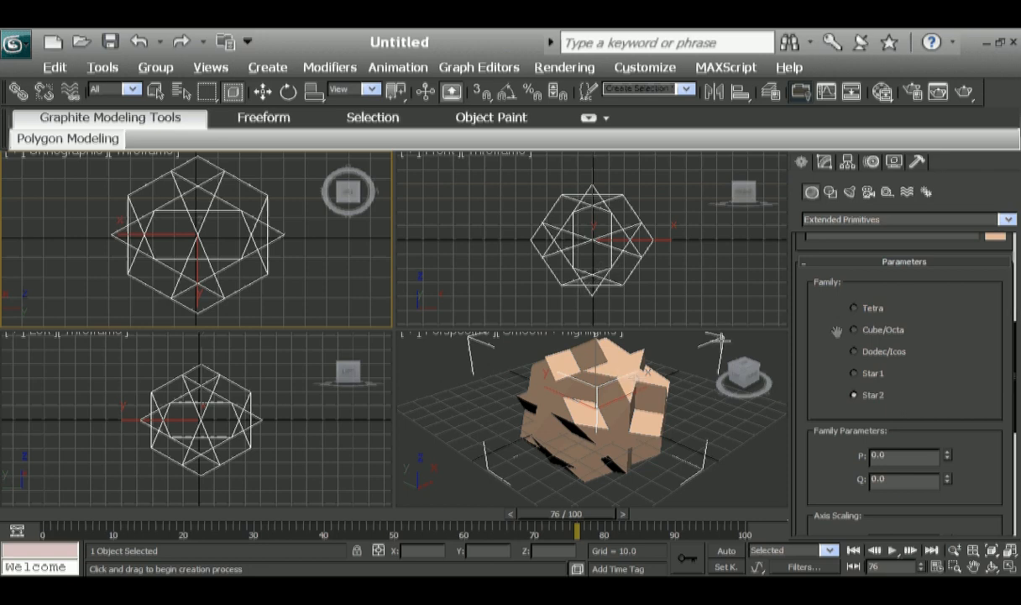
click(855, 308)
- Delete the hedra and draw a ChamferBox about 52 long, 86 wide and 37 high with a fillet of about 8.4
key(Delete)
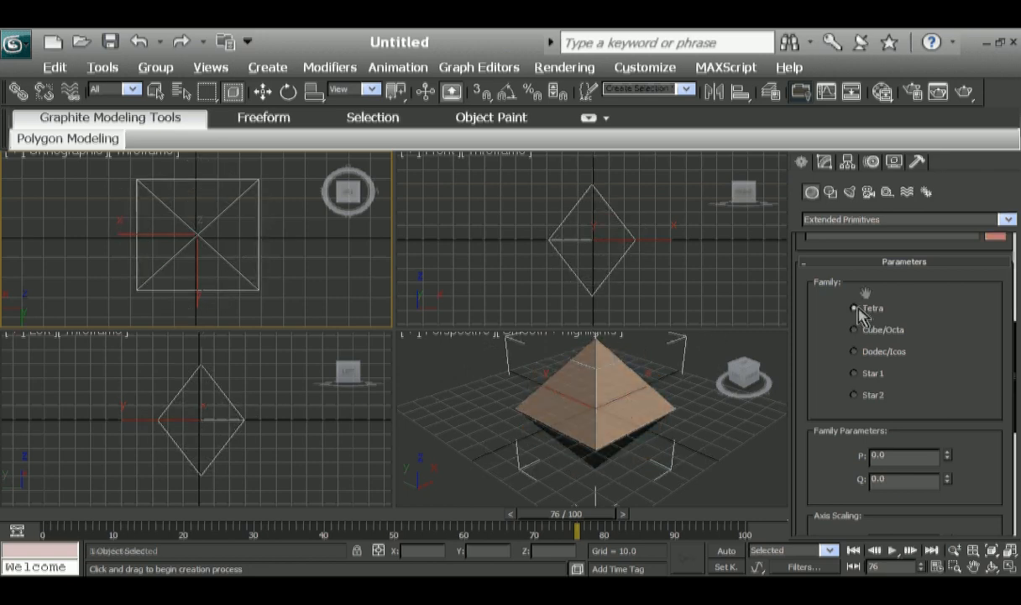
scroll(983, 326, up, 5)
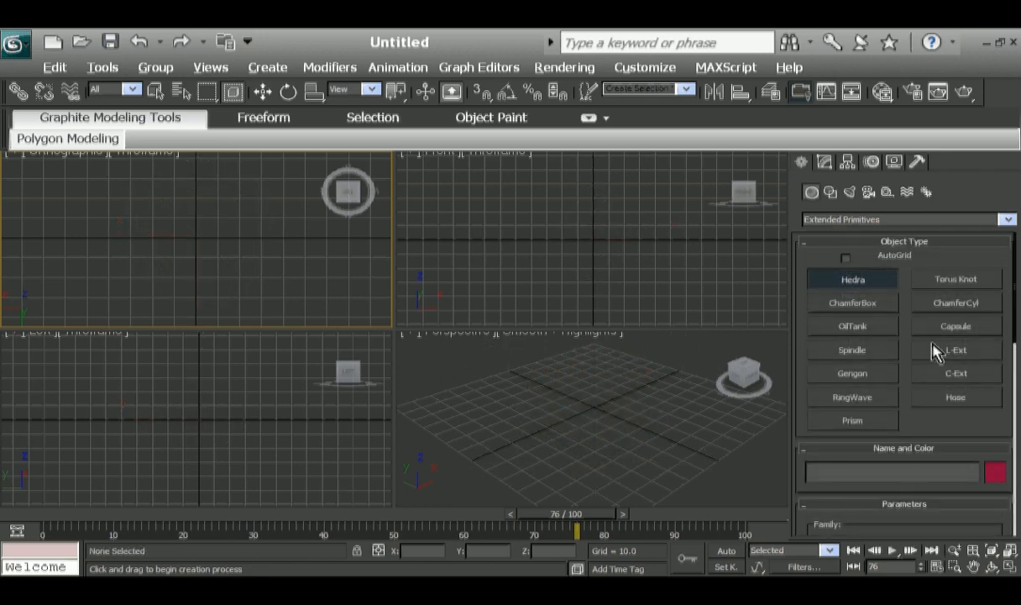
click(882, 305)
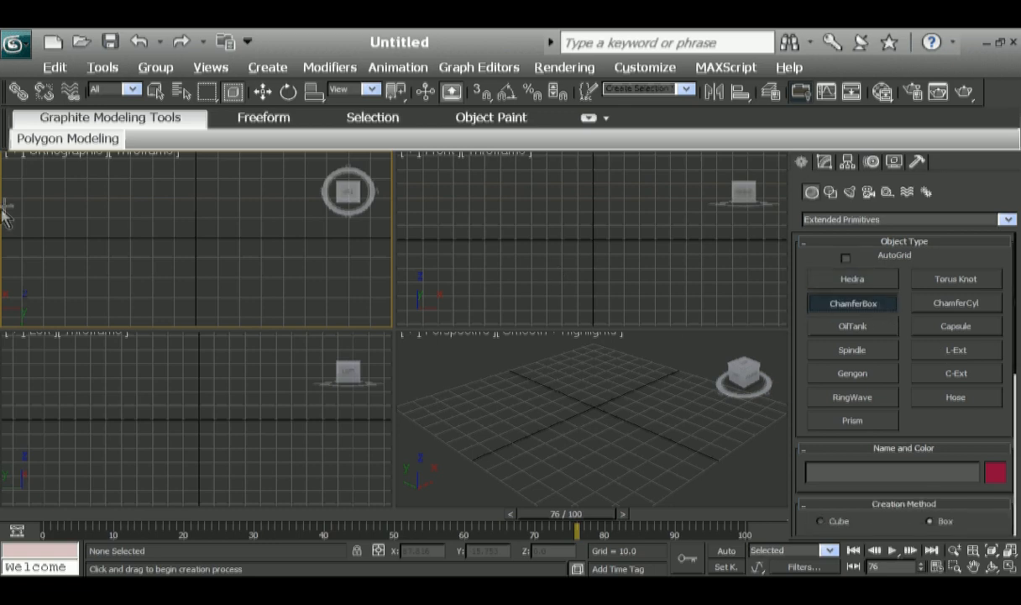
drag(110, 199, 299, 296)
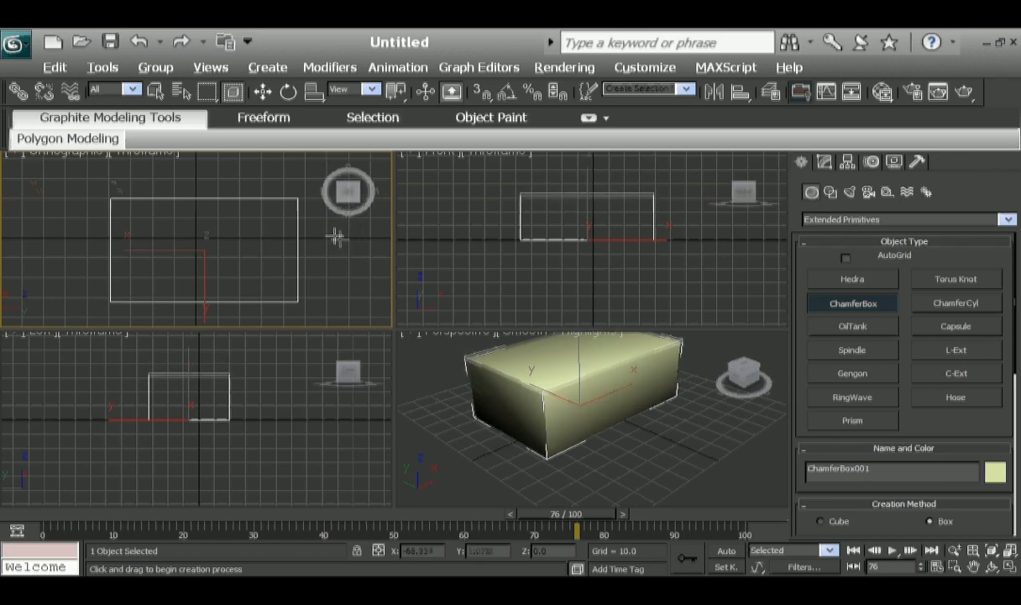
click(333, 228)
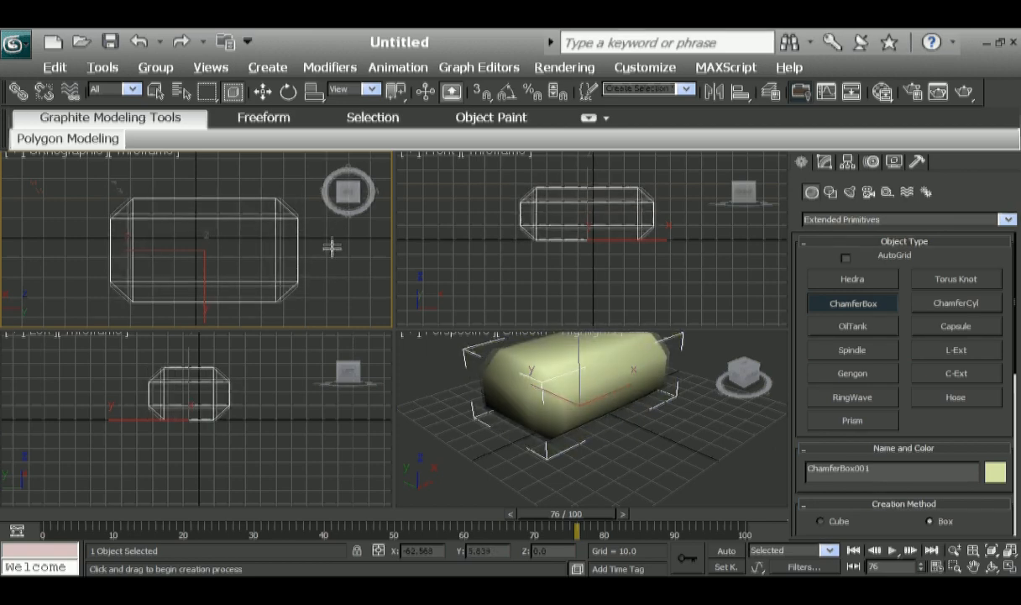
click(332, 245)
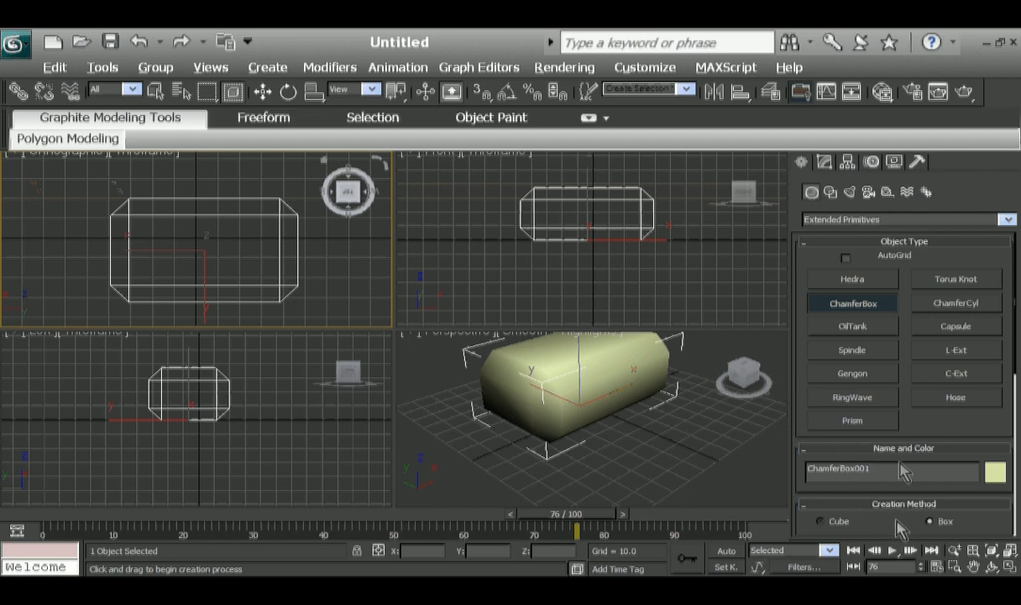
- Set the chamfer box's length to 56.509 and its fillet segments to 3
scroll(928, 495, down, 5)
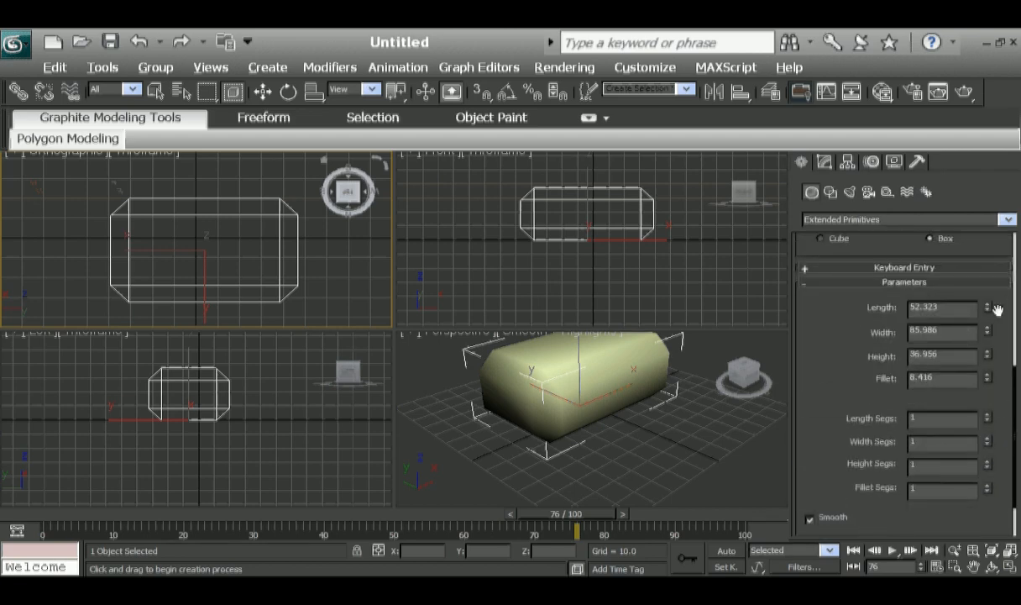
drag(988, 309, 962, 299)
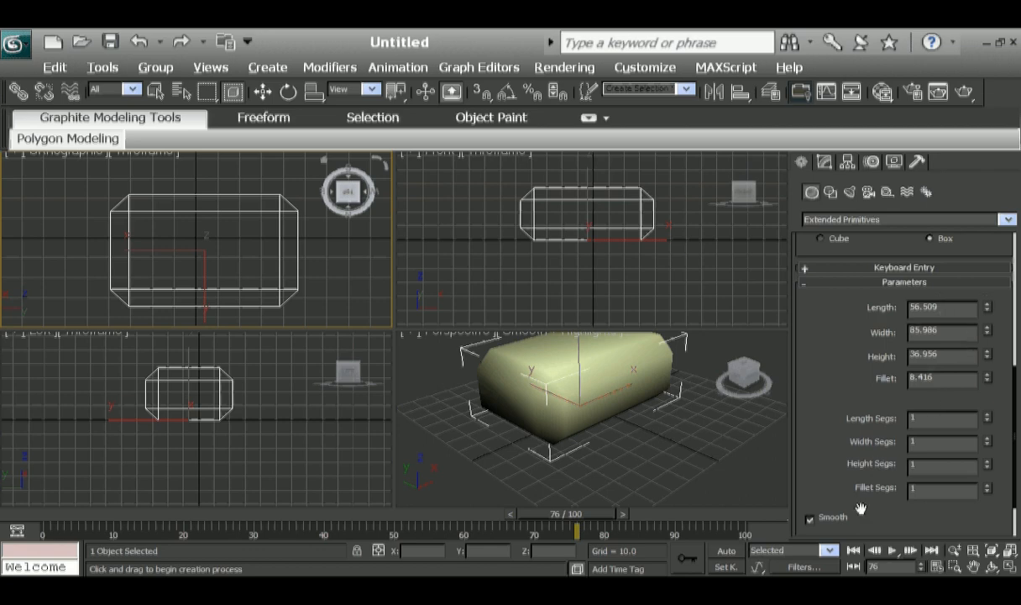
drag(802, 434, 827, 372)
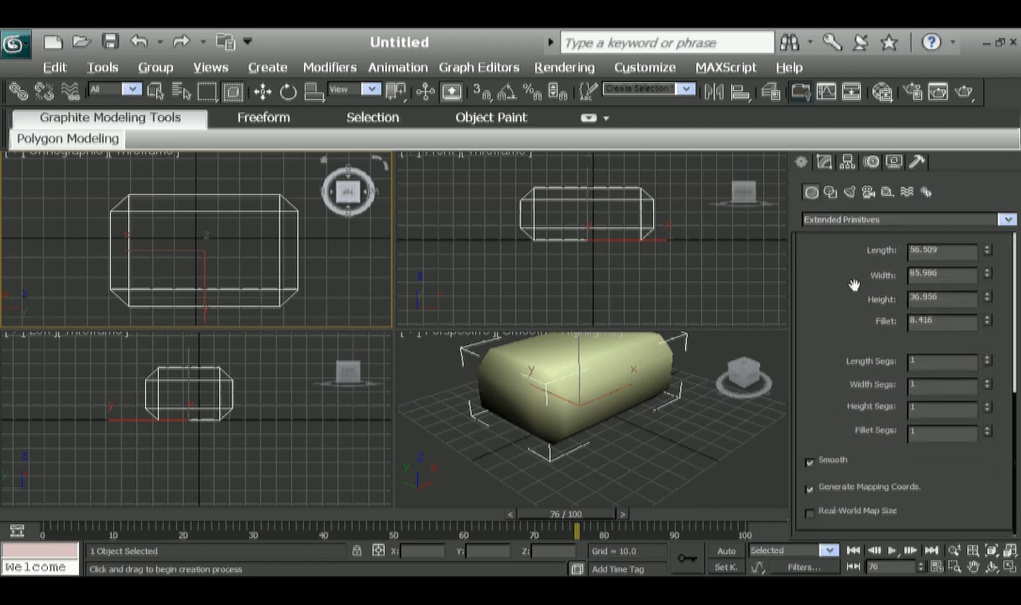
click(988, 362)
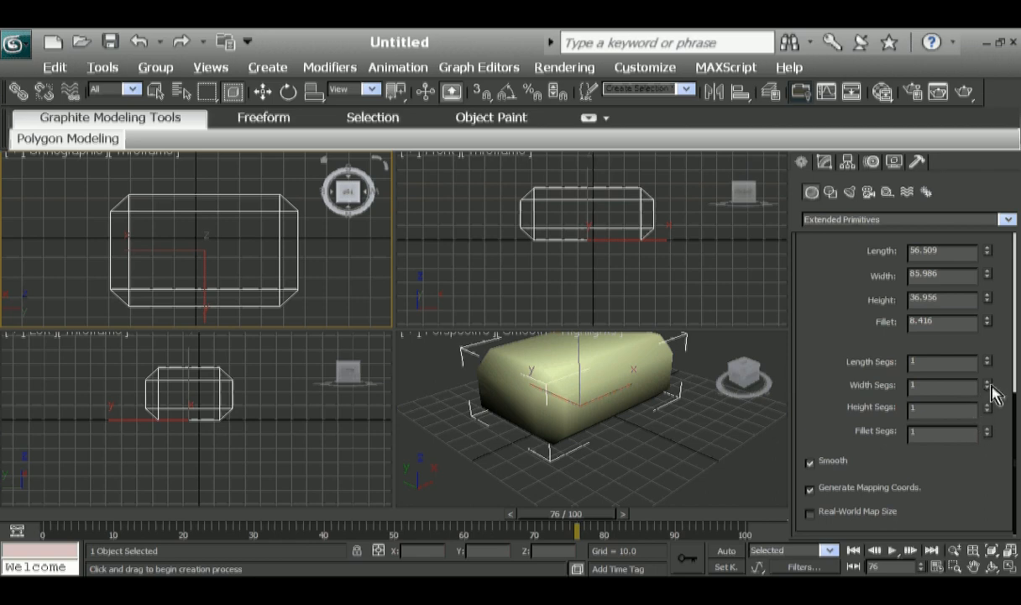
drag(976, 319, 963, 350)
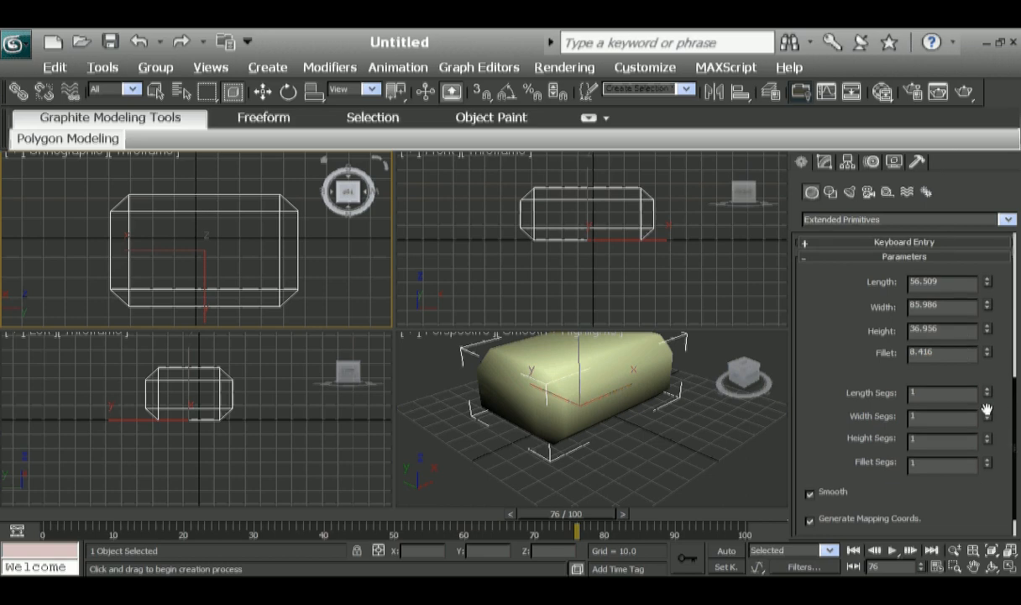
drag(989, 417, 959, 410)
mouse_move(986, 467)
mouse_down()
mouse_move(994, 424)
mouse_move(991, 449)
mouse_up()
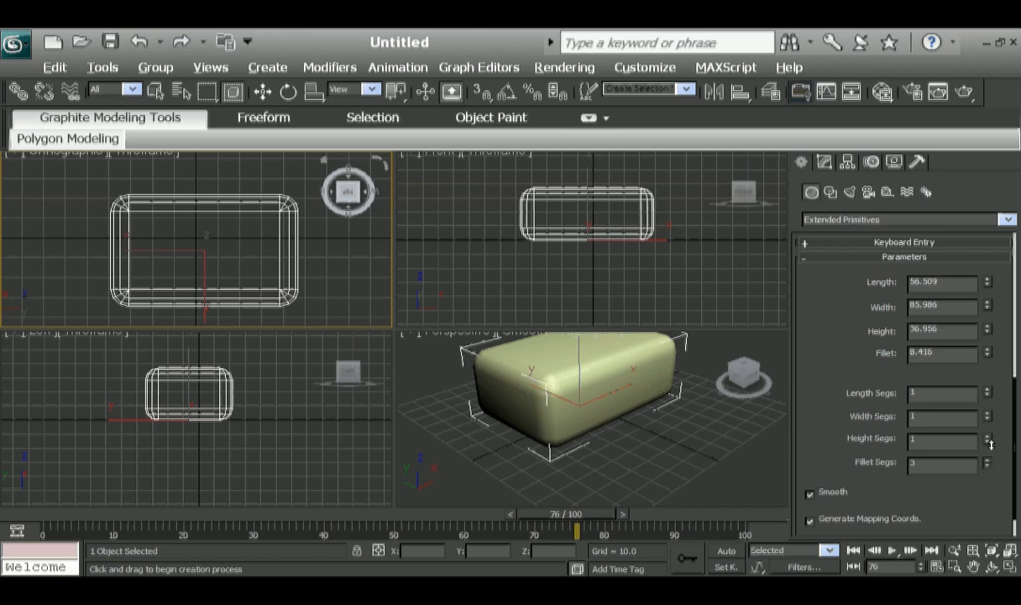
mouse_move(992, 446)
mouse_down()
mouse_move(1006, 420)
mouse_move(1011, 449)
mouse_up()
- Delete the chamfer box and draw an OilTank at the origin, about 33.7 in radius and 53.5 high with caps of about 26.5
key(Delete)
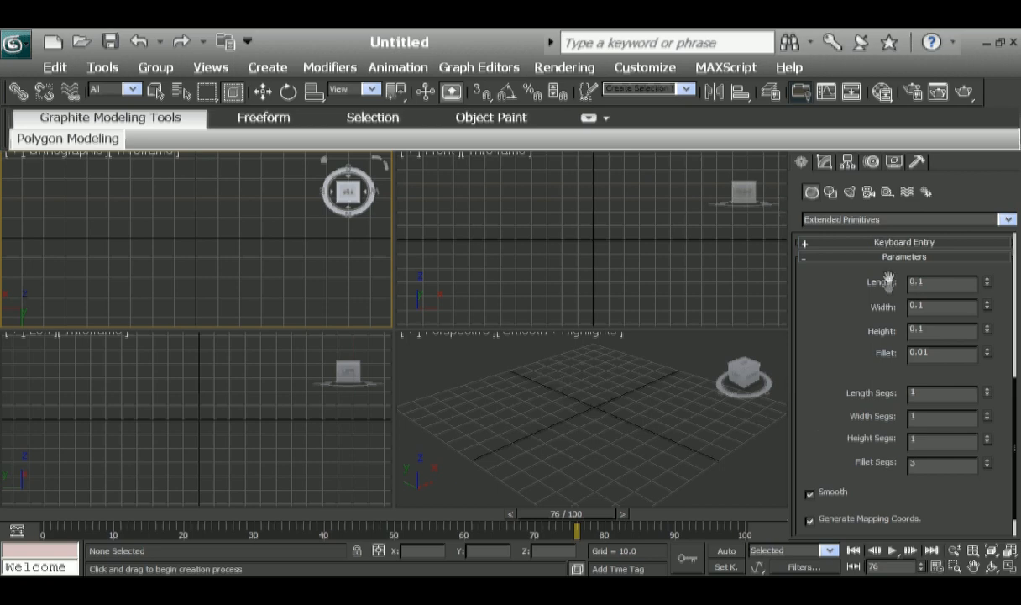
drag(813, 326, 814, 578)
drag(906, 402, 950, 498)
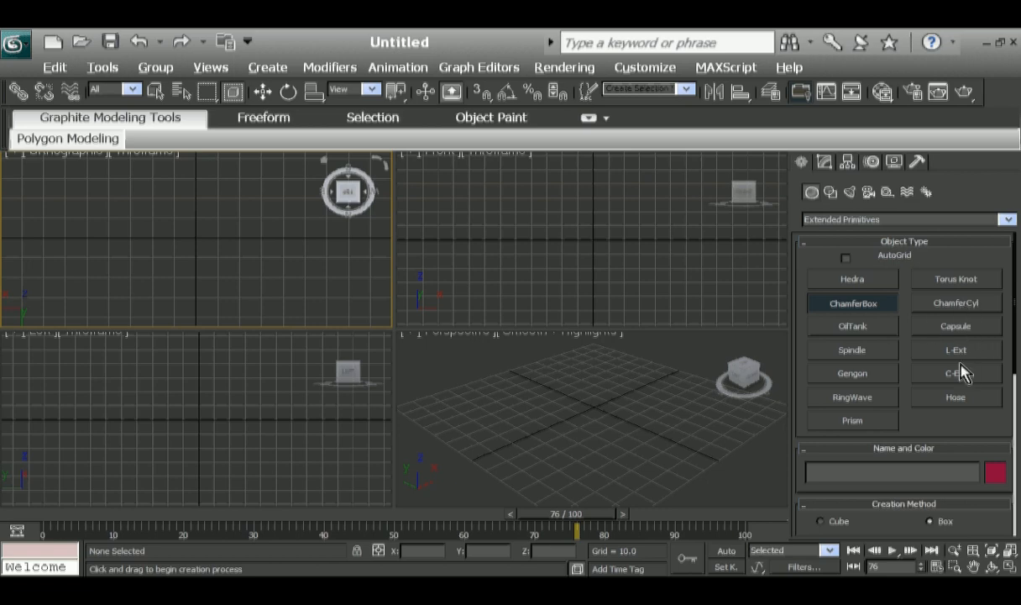
click(857, 330)
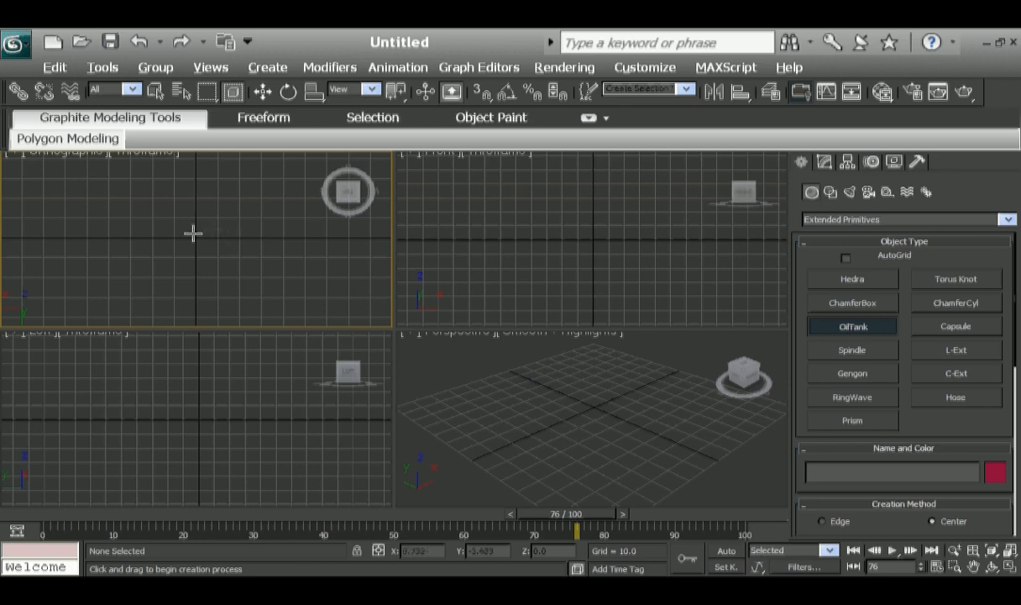
drag(197, 237, 260, 266)
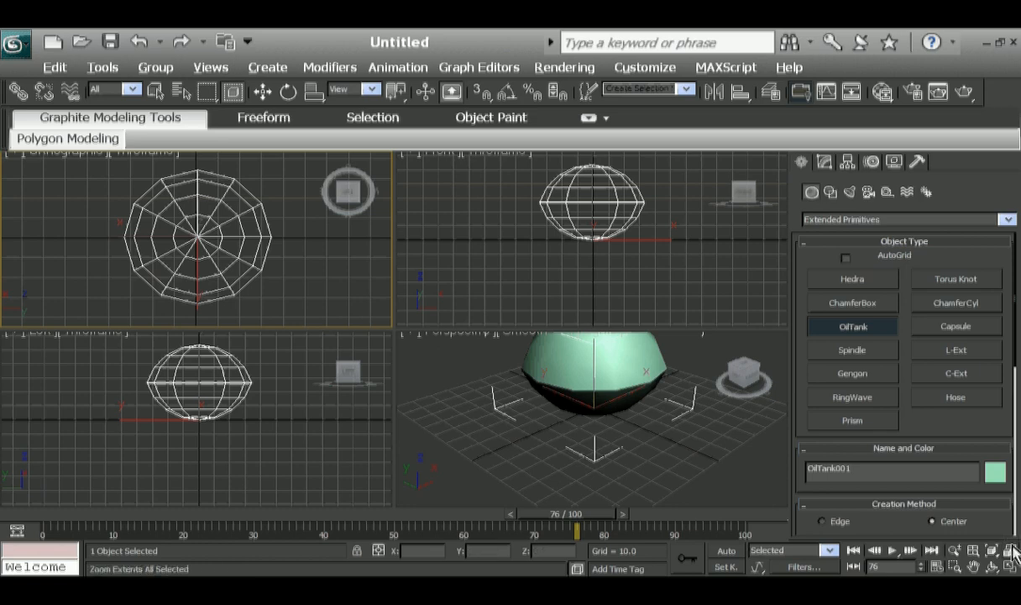
click(1011, 552)
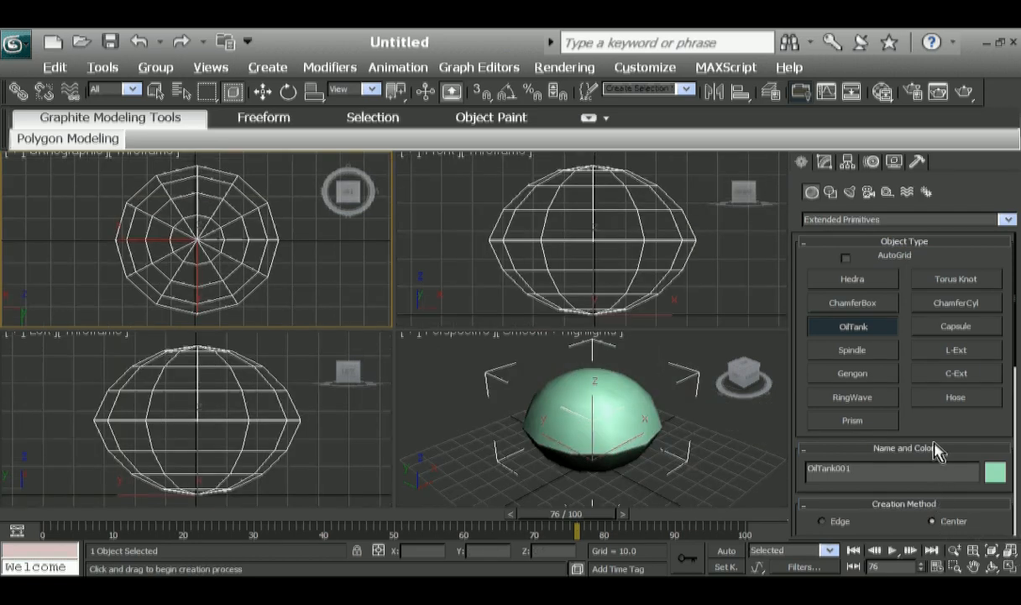
- Set the oil tank's height to 105.312 and its cap height to 8.457
scroll(946, 417, down, 3)
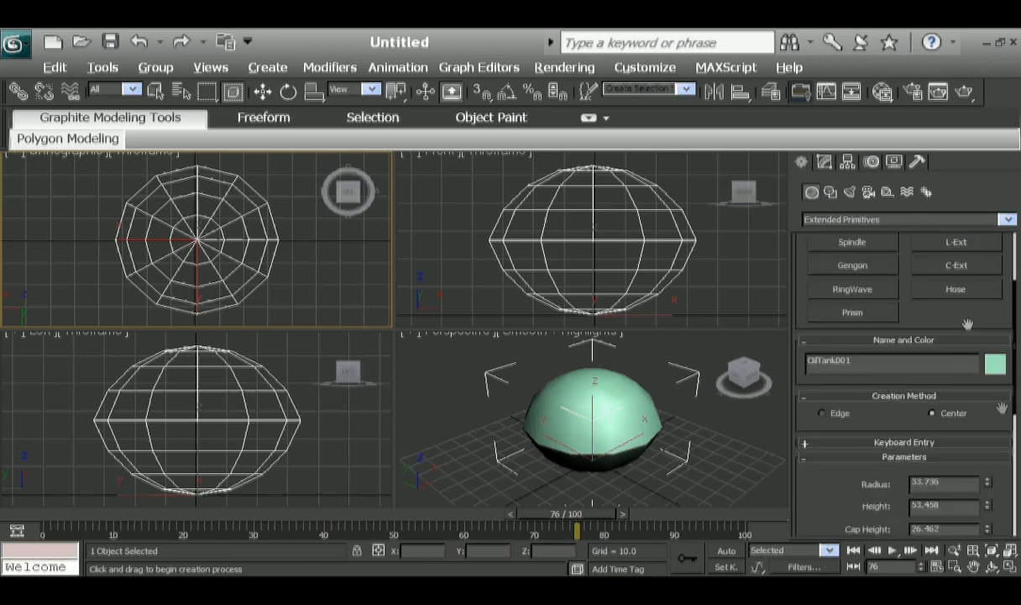
scroll(952, 392, down, 2)
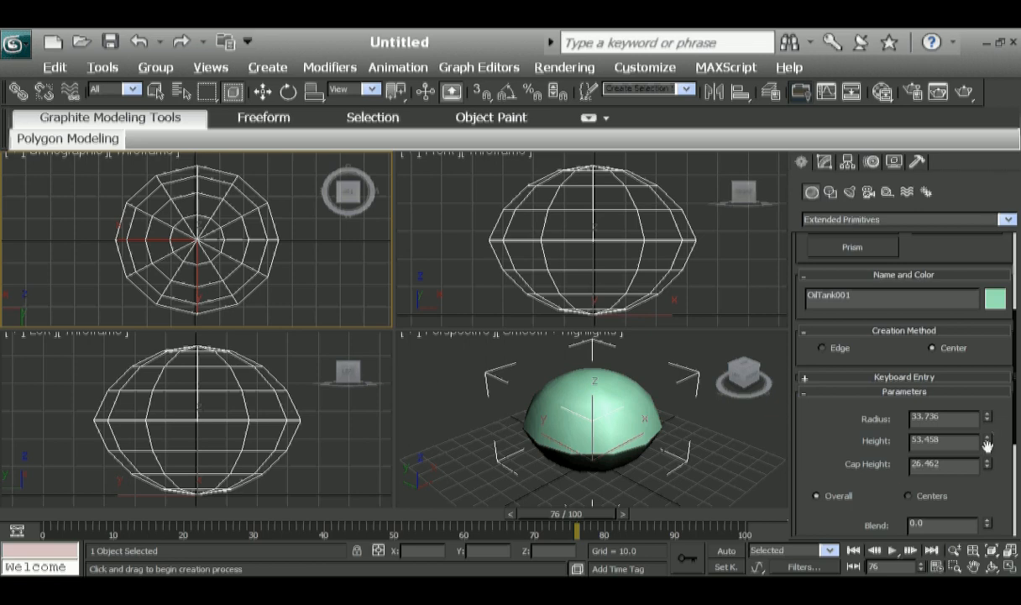
drag(988, 446, 997, 363)
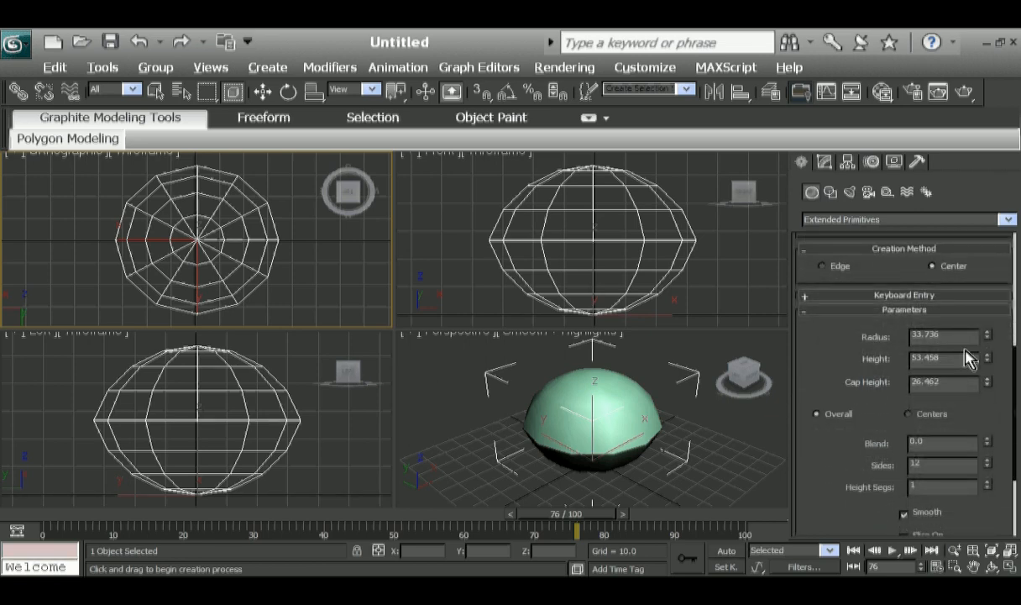
click(987, 356)
drag(987, 357, 959, 285)
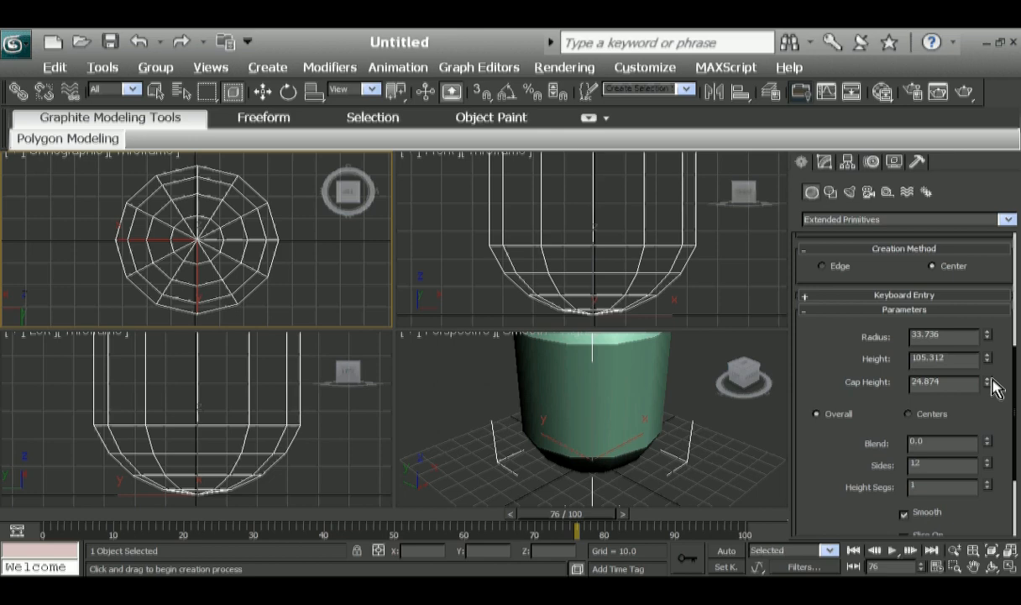
drag(991, 387, 969, 421)
drag(987, 382, 979, 432)
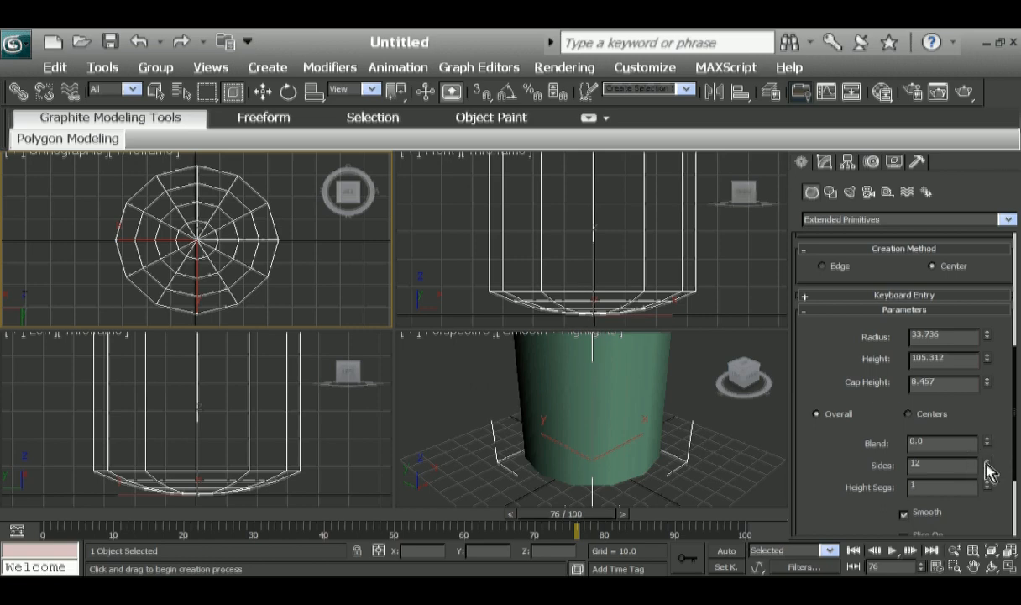
- Set the oil tank's sides to 25 and its height segments to 6
drag(991, 465, 996, 407)
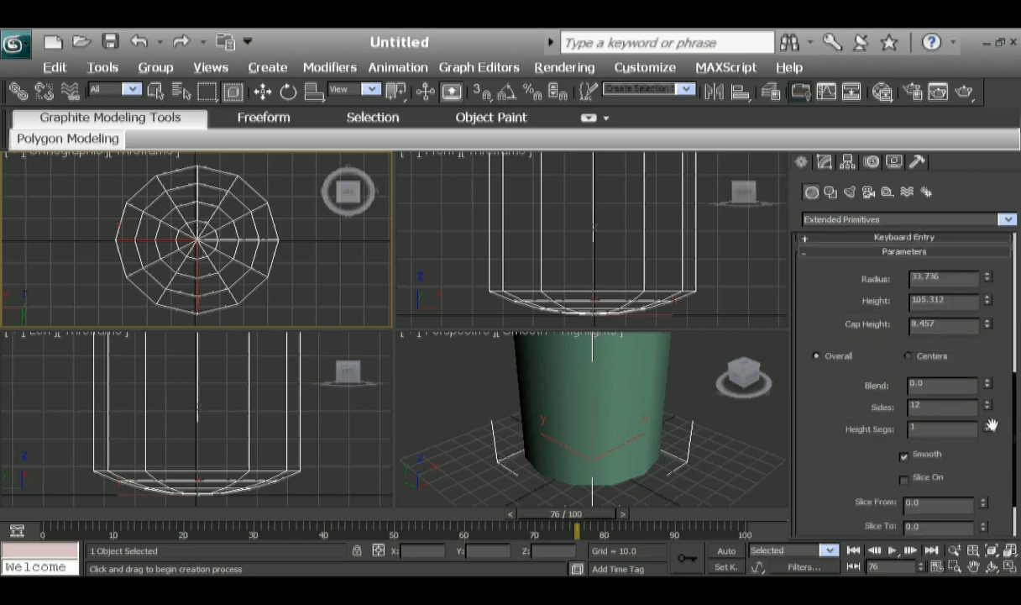
drag(988, 407, 1011, 250)
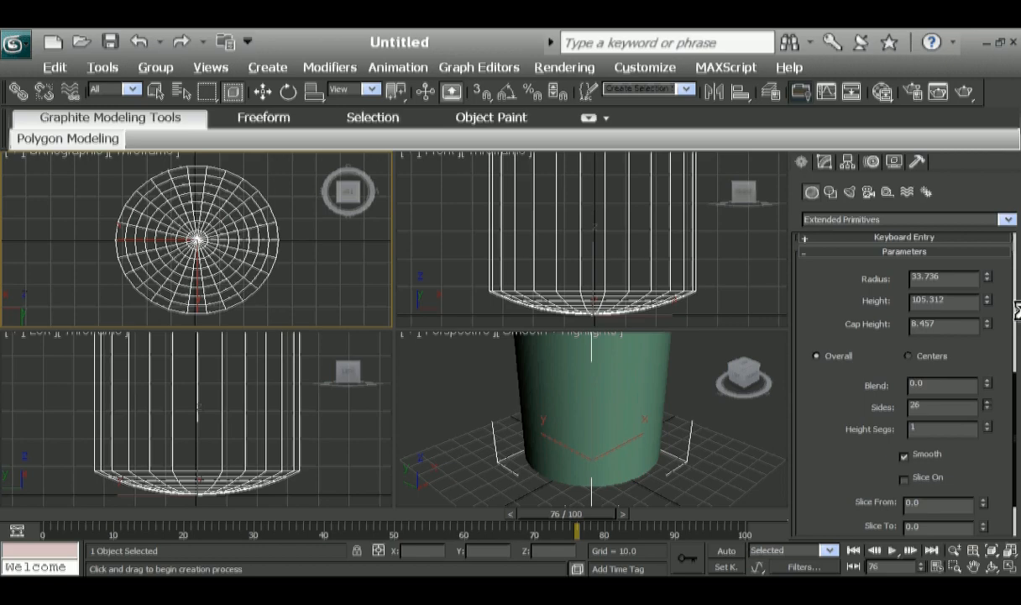
drag(1011, 250, 1010, 302)
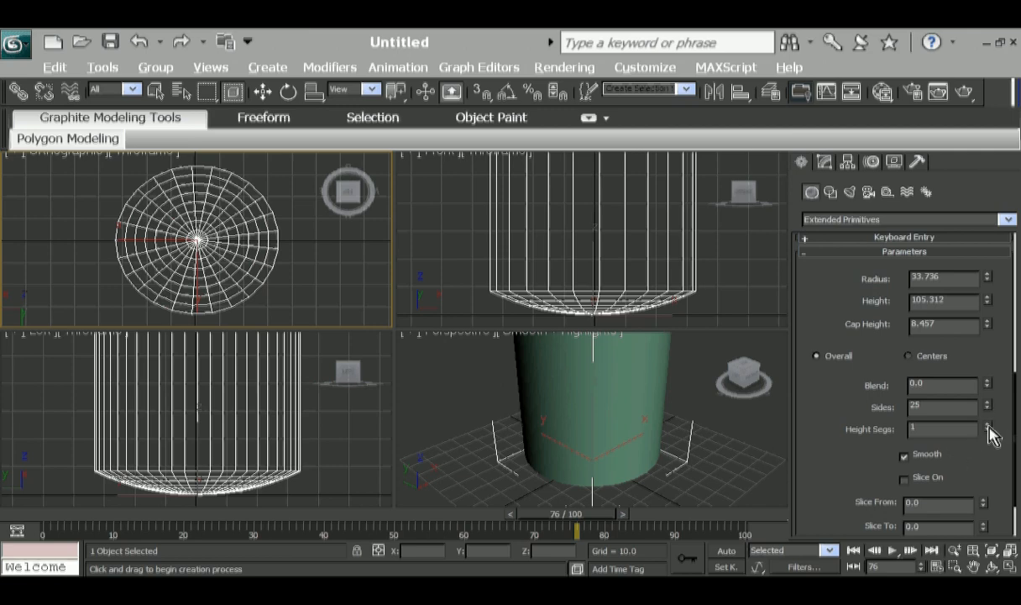
drag(988, 426, 1000, 394)
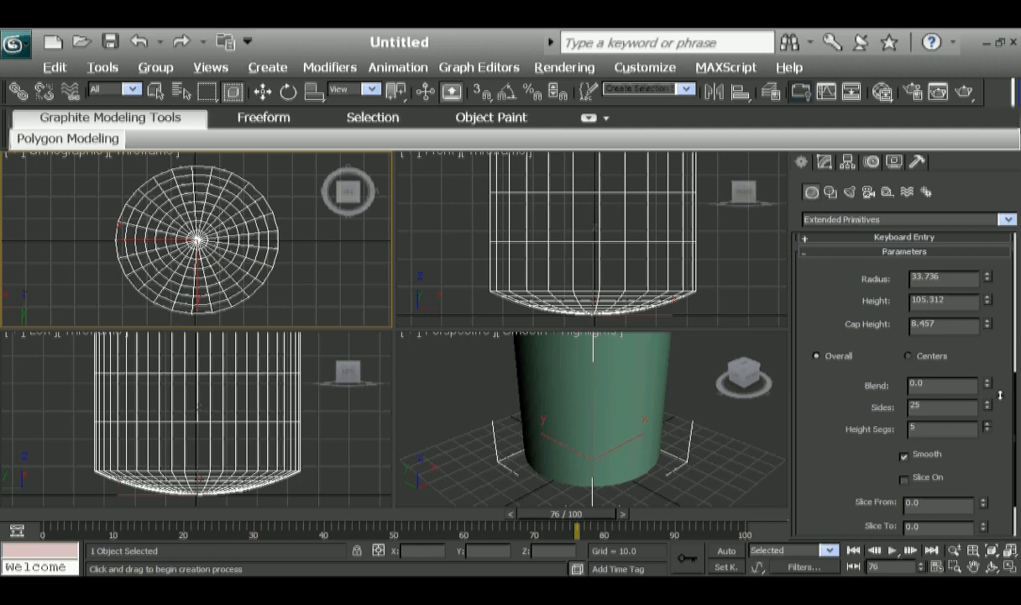
drag(1000, 395, 999, 392)
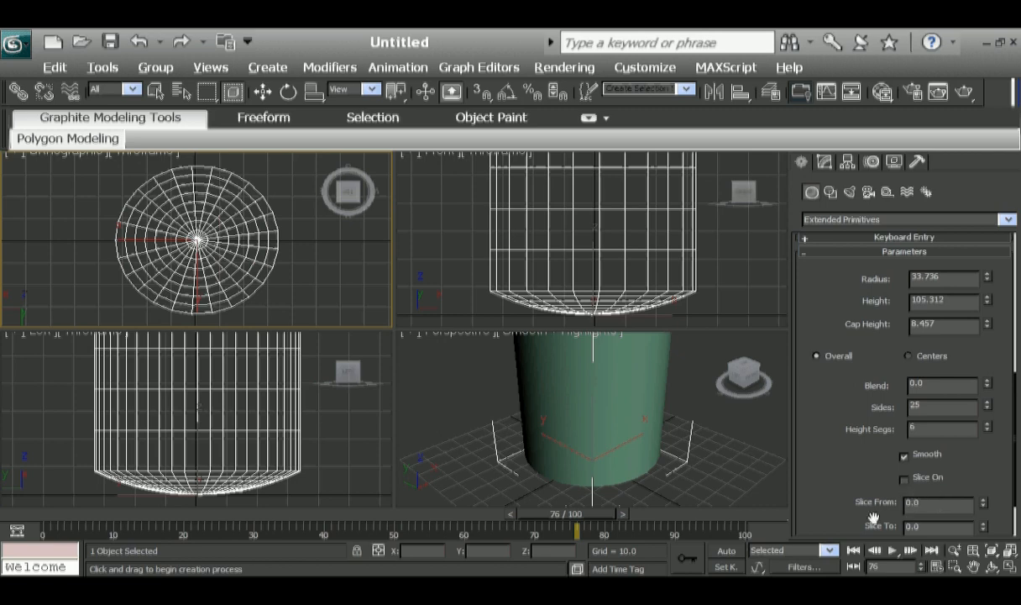
- Turn on slicing for the oil tank with Slice To at 126.5 and fit the whole tank in all viewports
click(922, 480)
drag(985, 527, 979, 361)
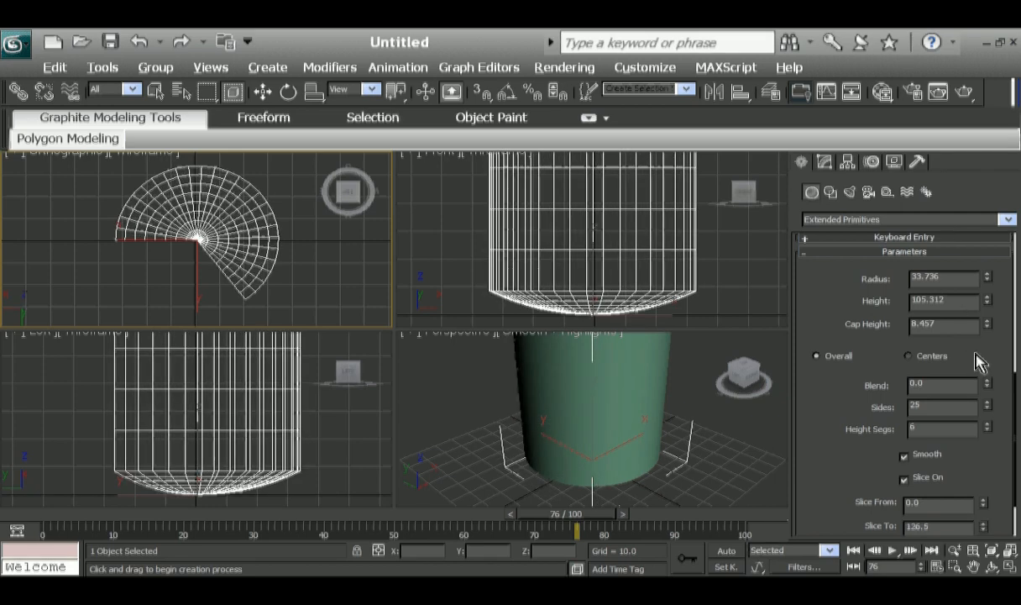
click(1011, 551)
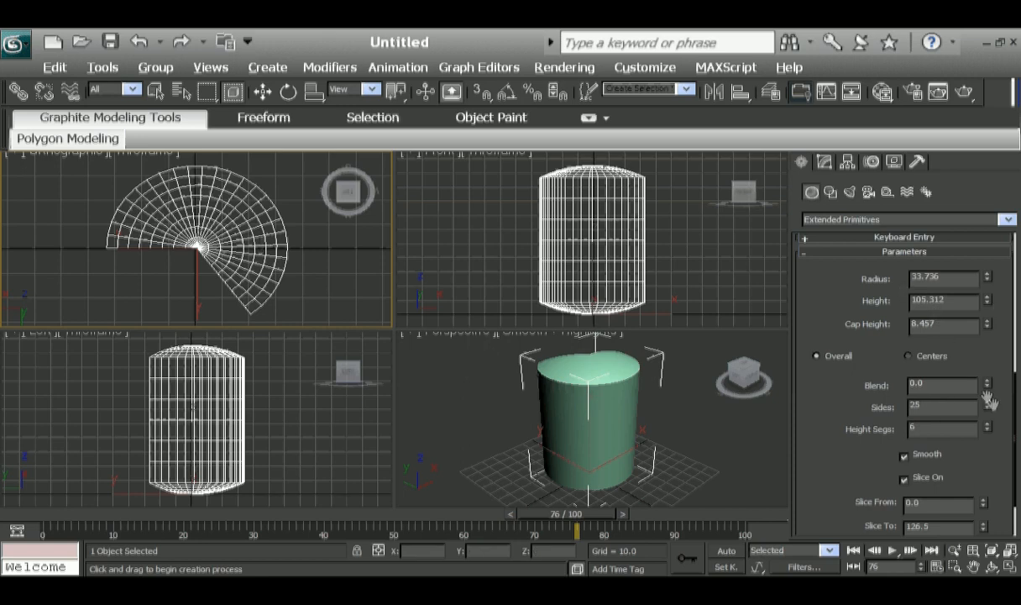
- Reduce the oil tank's sides to 5 and set Slice To to 87.0
drag(990, 410, 992, 483)
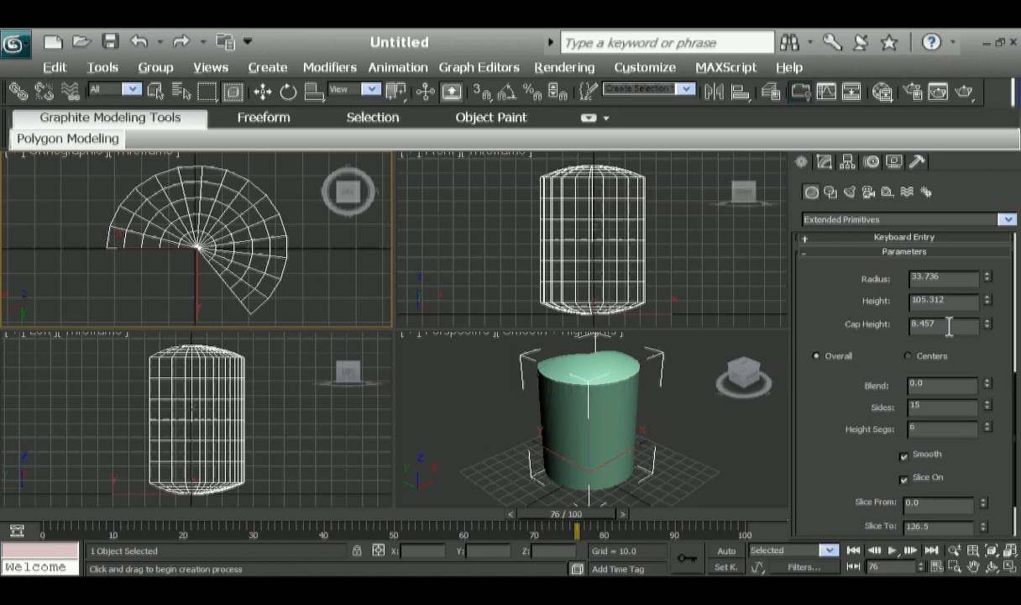
click(989, 411)
drag(986, 409, 975, 471)
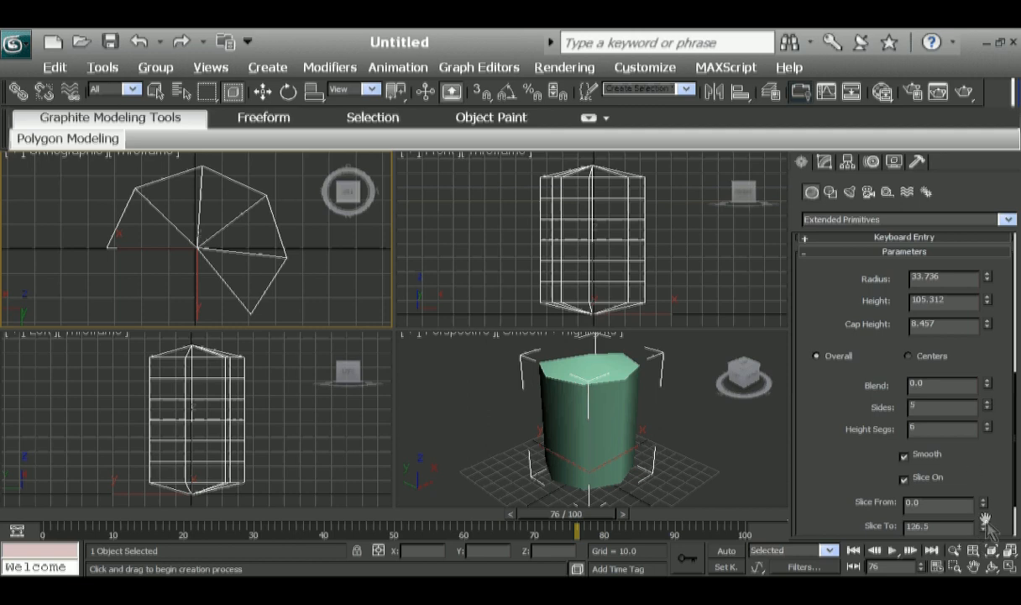
mouse_move(984, 527)
mouse_down()
mouse_move(985, 541)
mouse_move(980, 519)
mouse_move(984, 542)
mouse_move(984, 530)
mouse_up()
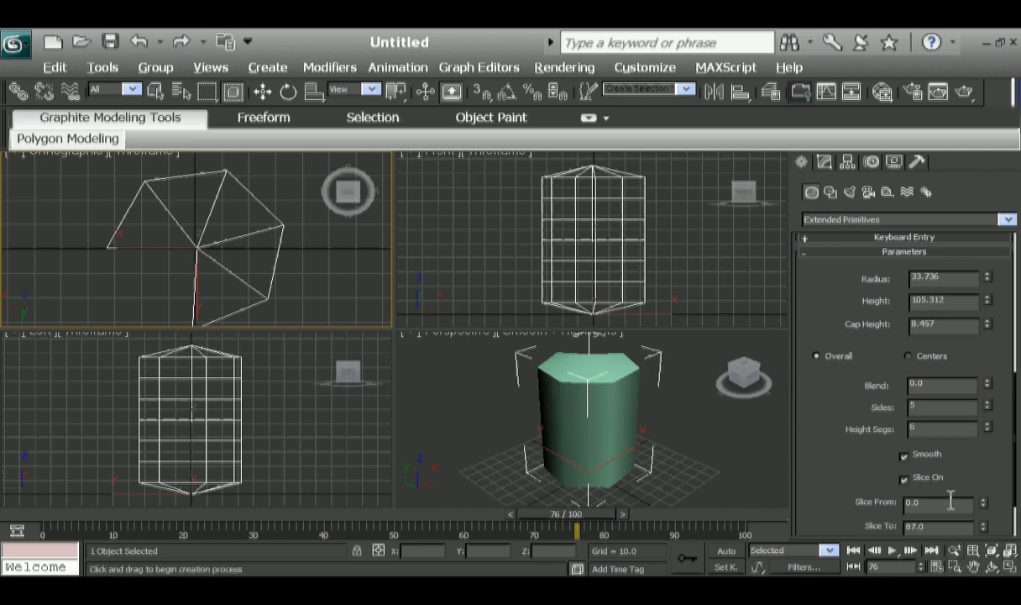
- Delete the oil tank and draw a Capsule from its center at the grid origin
key(Delete)
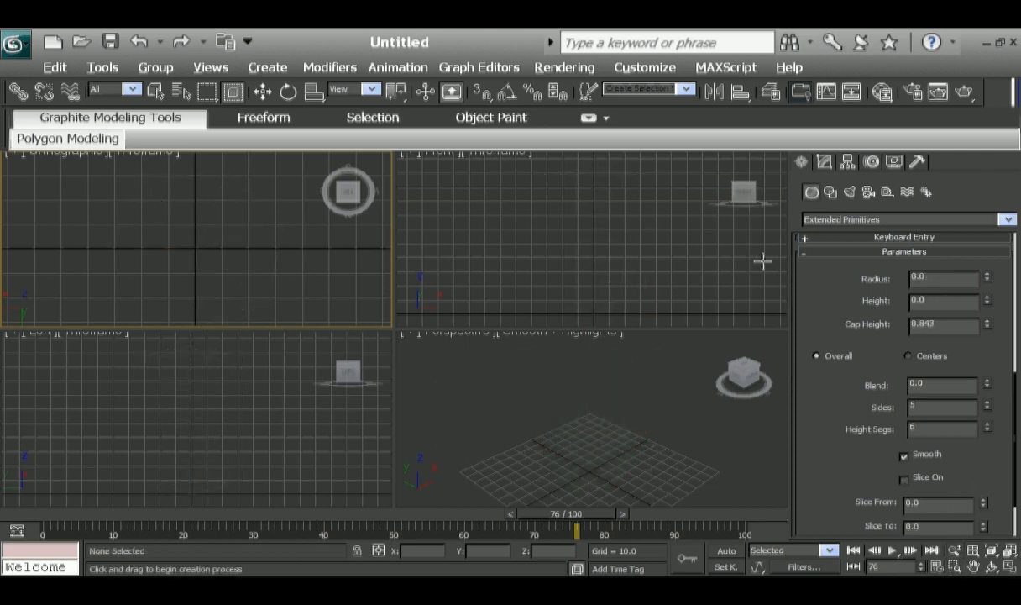
drag(832, 290, 804, 551)
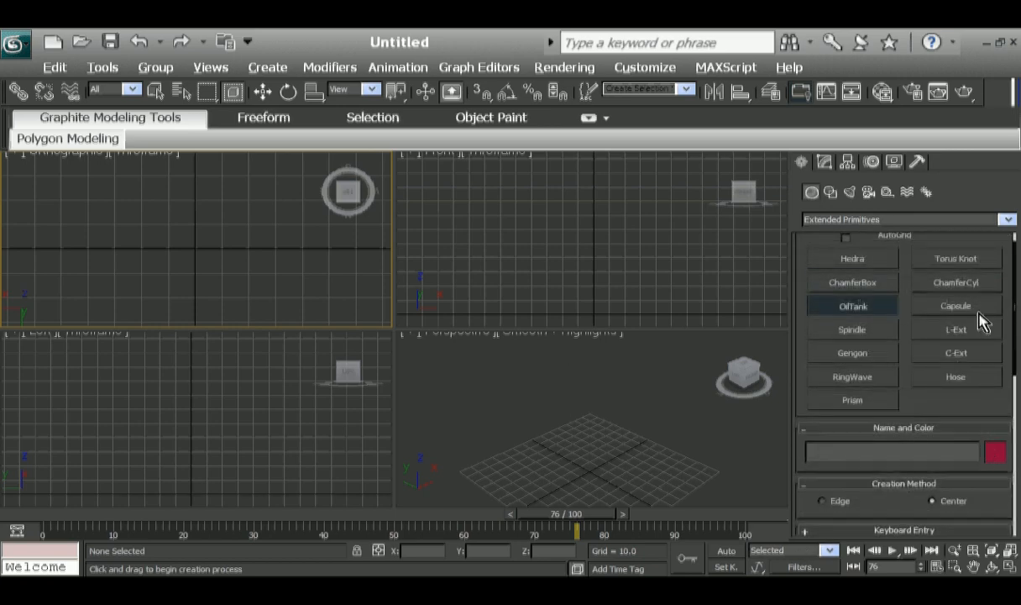
click(955, 305)
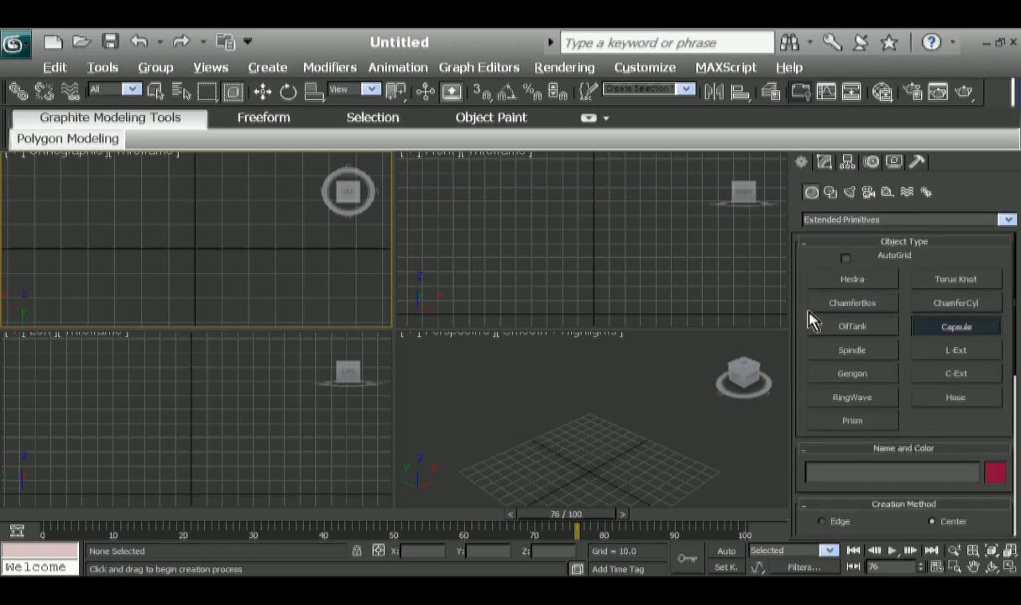
drag(192, 244, 261, 273)
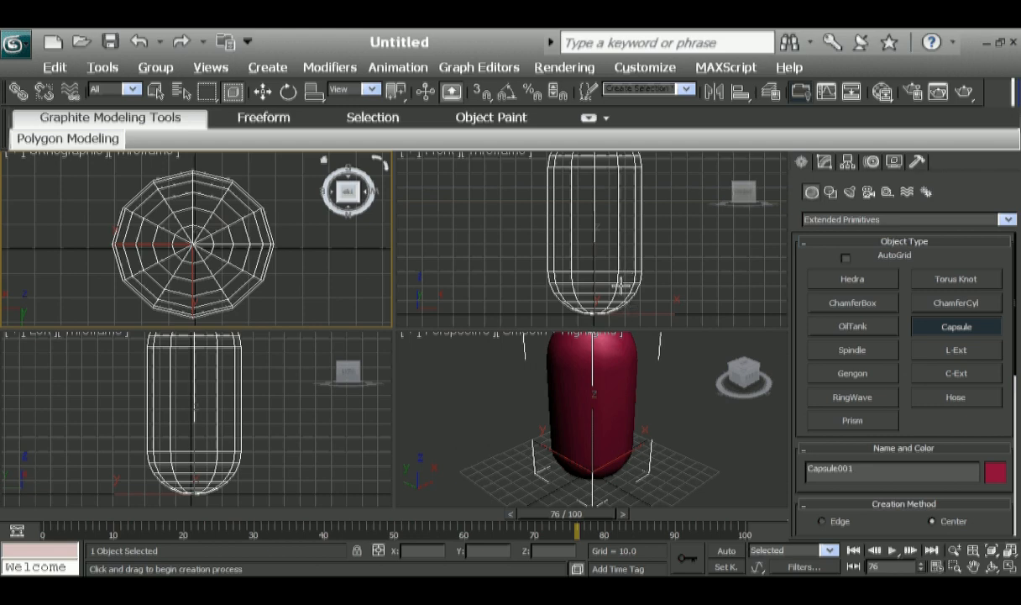
- Undo the capsule and draw a ChamferCyl at the origin, about 21.7 in radius and 89.6 high with a fillet of about 21.7
key(ctrl+z)
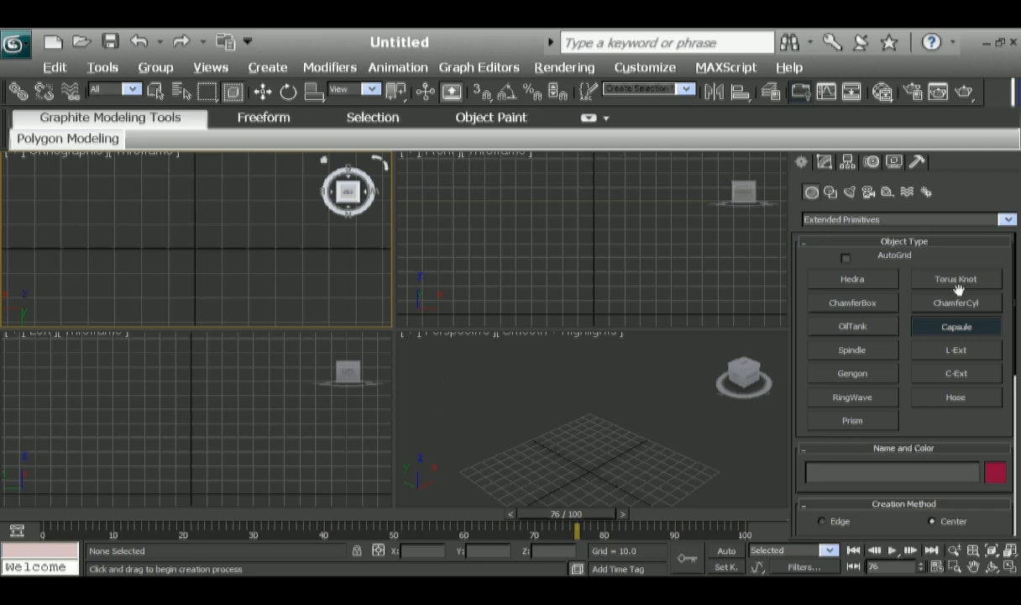
click(924, 303)
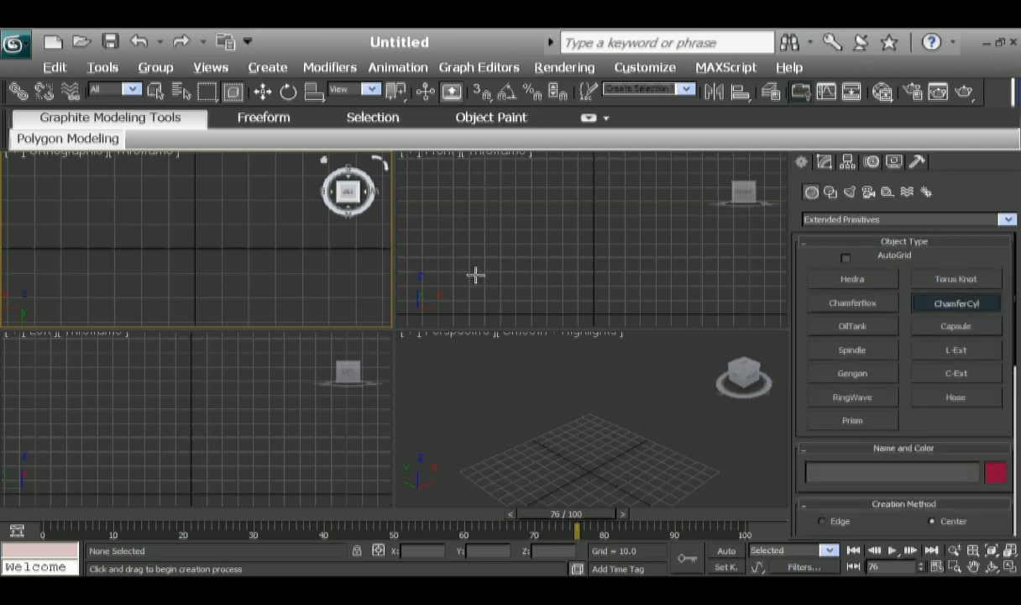
drag(194, 250, 252, 246)
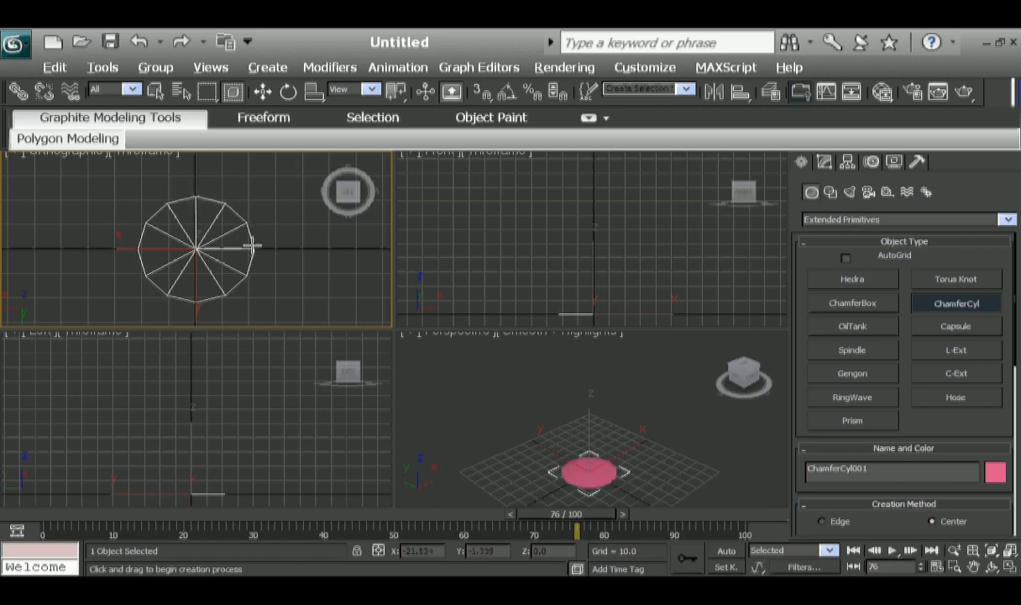
click(244, 31)
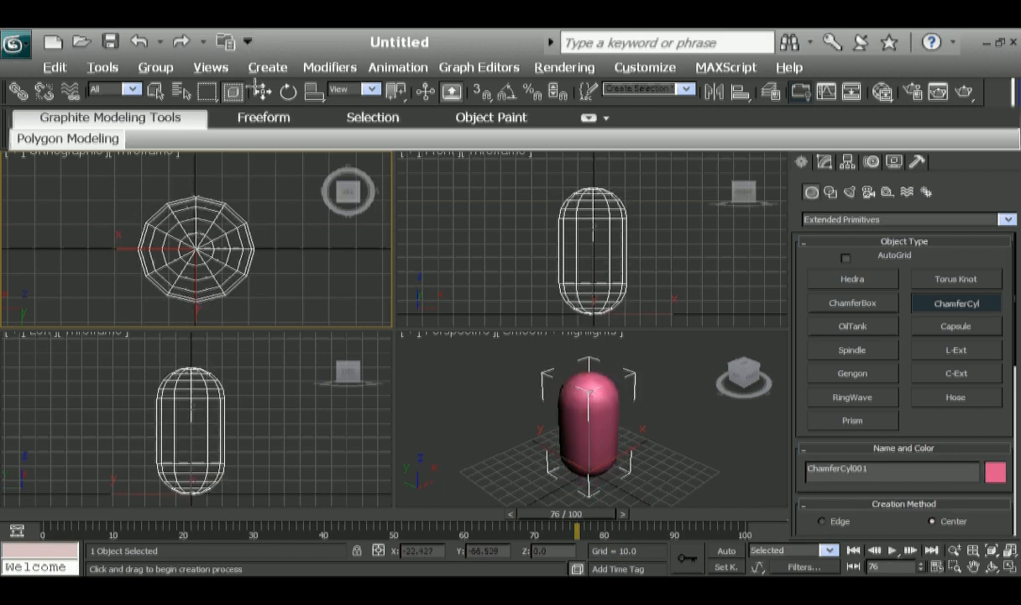
click(251, 140)
- Set the chamfer cylinder's fillet to 9.352
scroll(933, 432, down, 3)
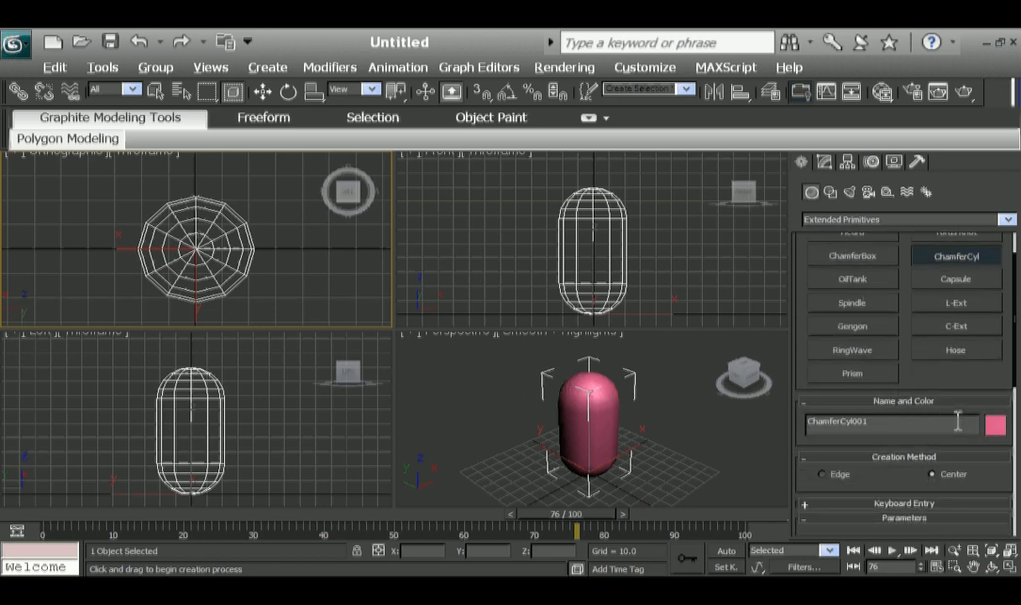
scroll(958, 422, down, 5)
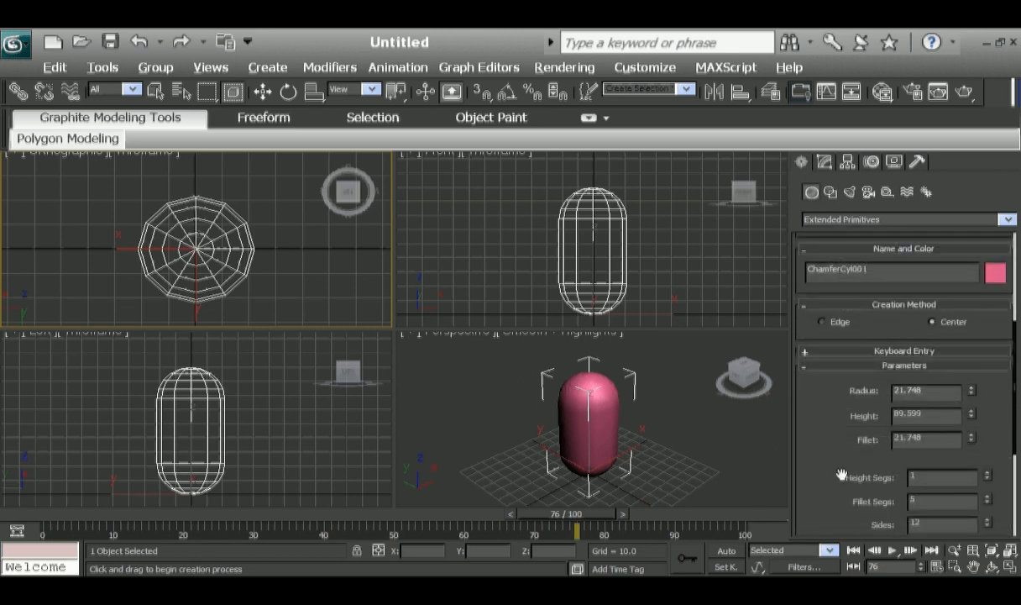
right_click(972, 439)
drag(925, 534, 930, 481)
drag(930, 482, 958, 475)
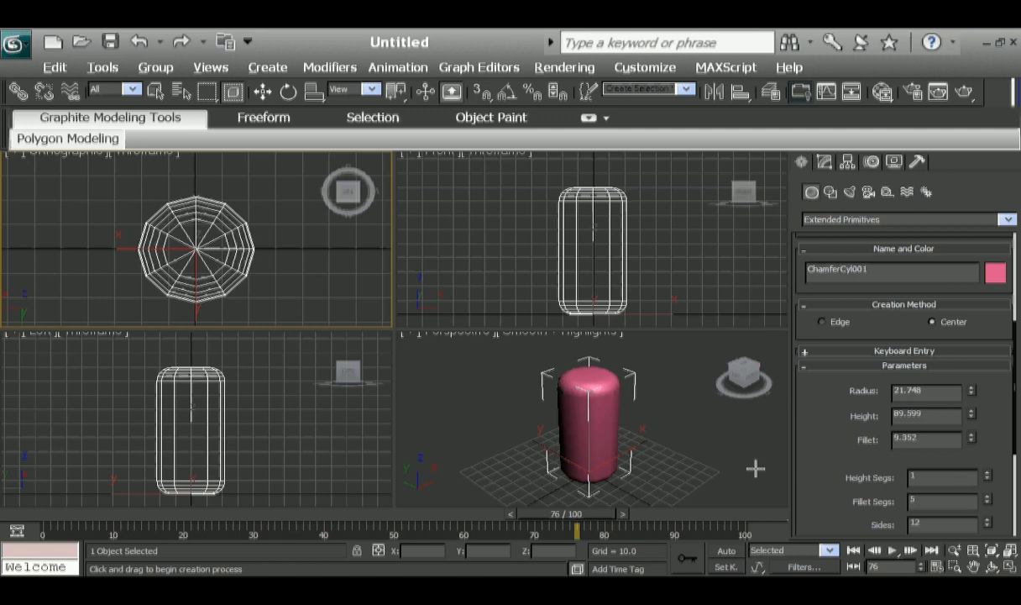
- Set the chamfer cylinder's sides to 25, and delete the cylinder
scroll(835, 423, down, 5)
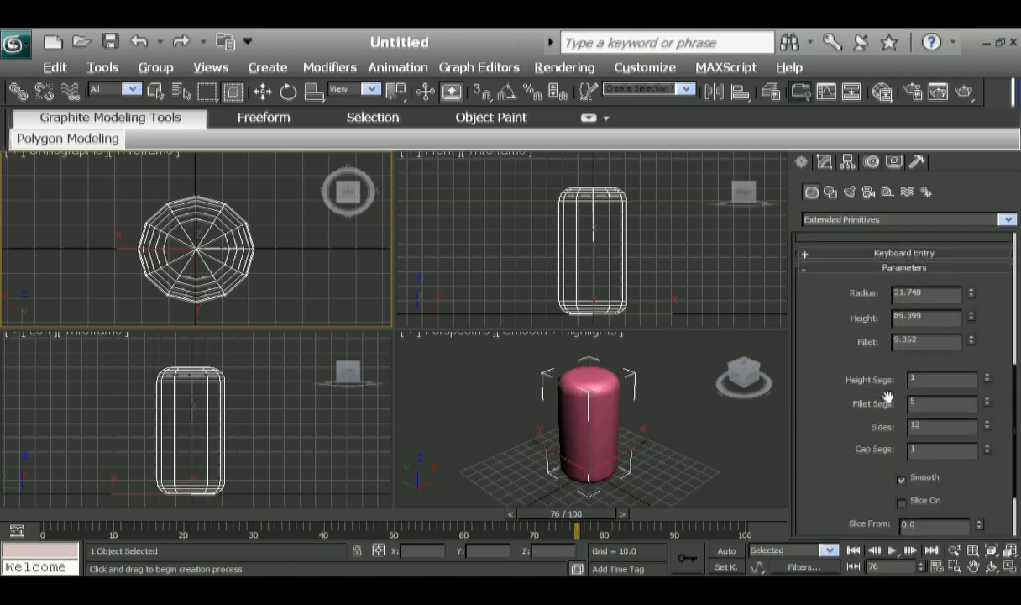
drag(831, 438, 852, 359)
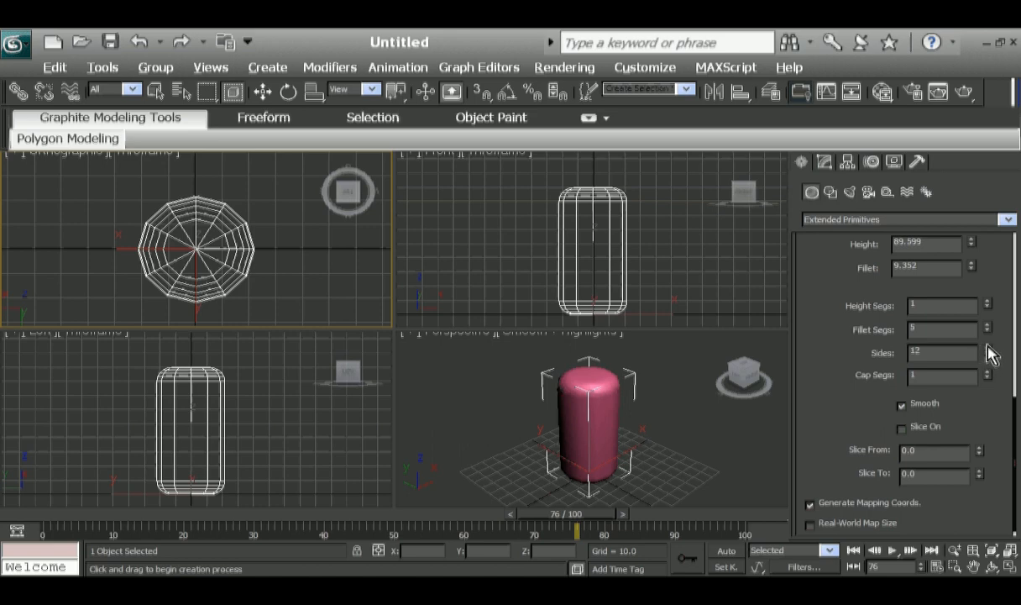
drag(989, 351, 1002, 256)
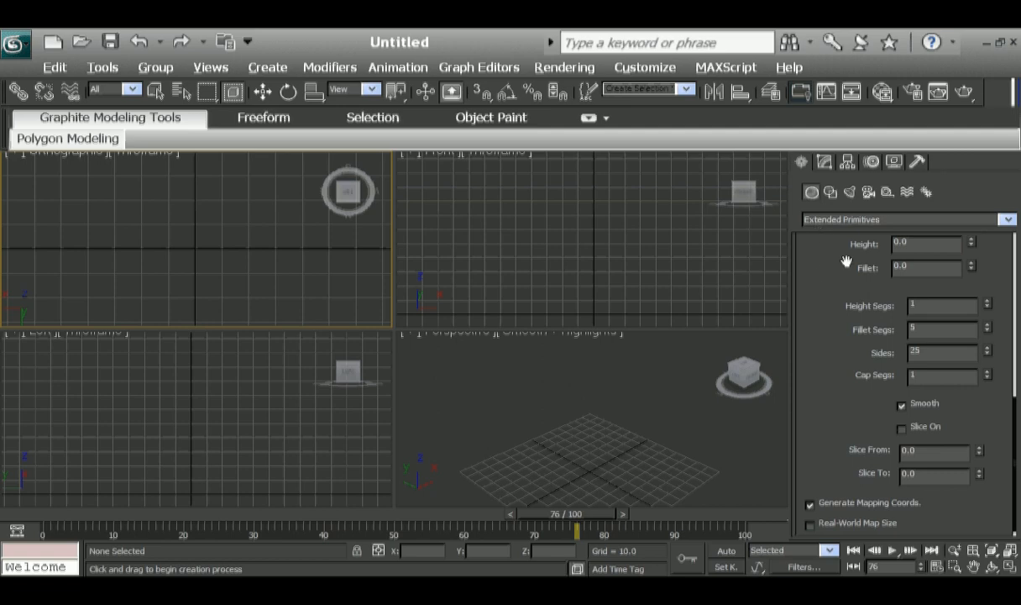
- Draw a Spindle at the origin, about 30.7 in radius and 54.2 high with a cap height of about 27.1
scroll(845, 267, up, 5)
scroll(866, 368, up, 5)
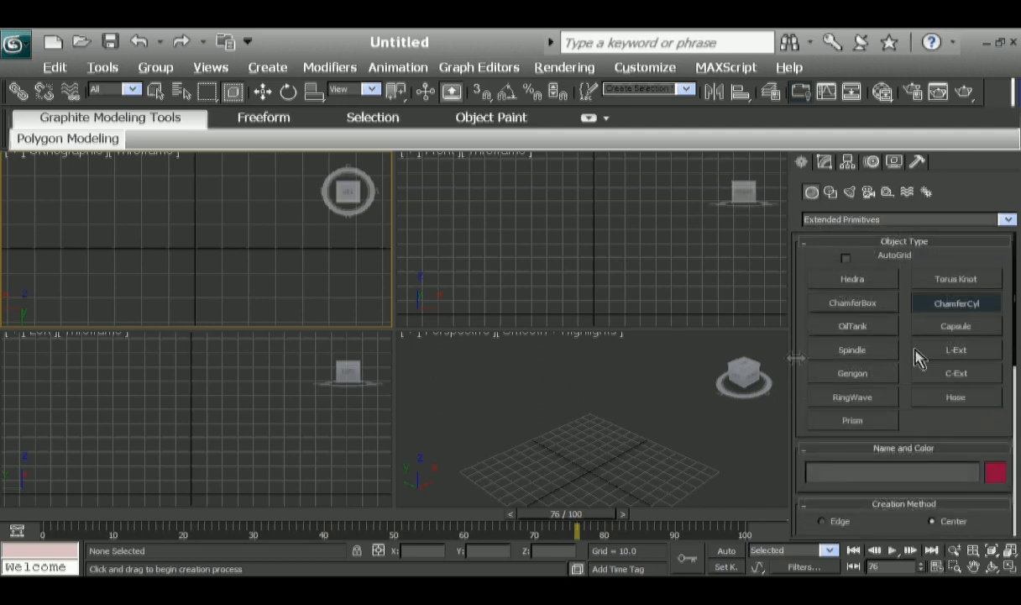
click(869, 355)
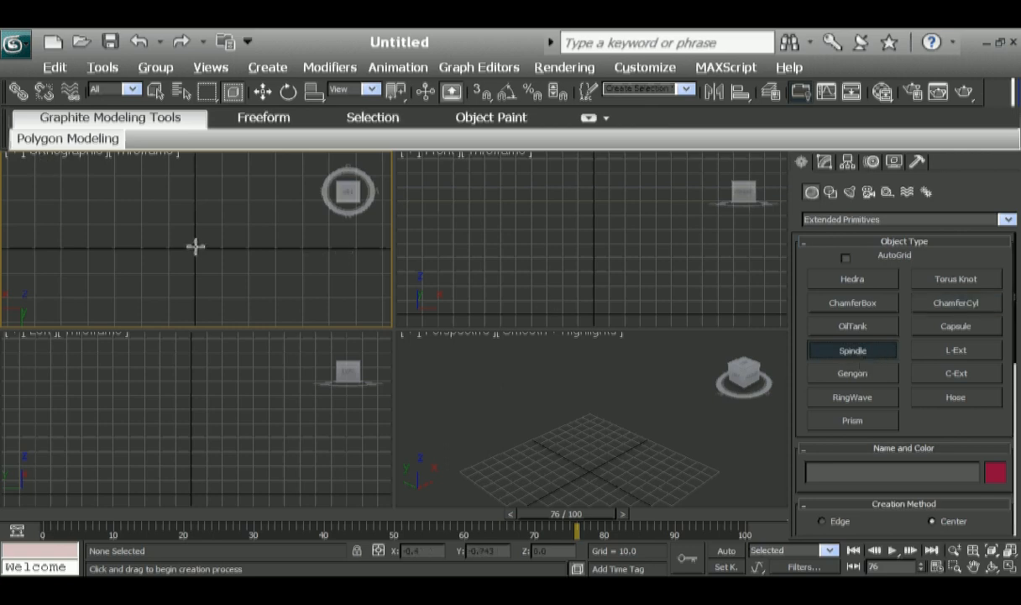
drag(196, 246, 260, 292)
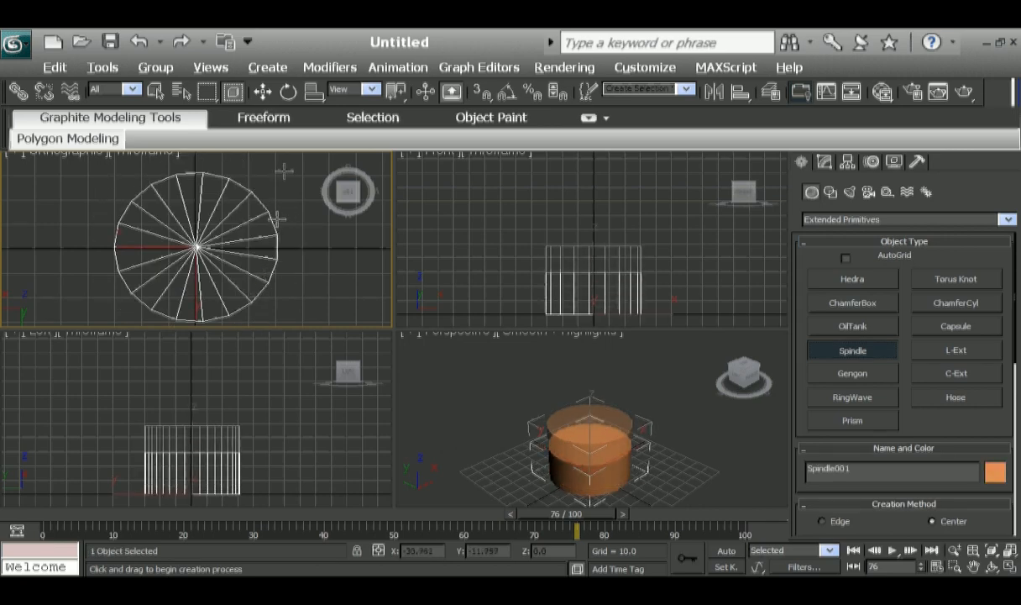
click(287, 162)
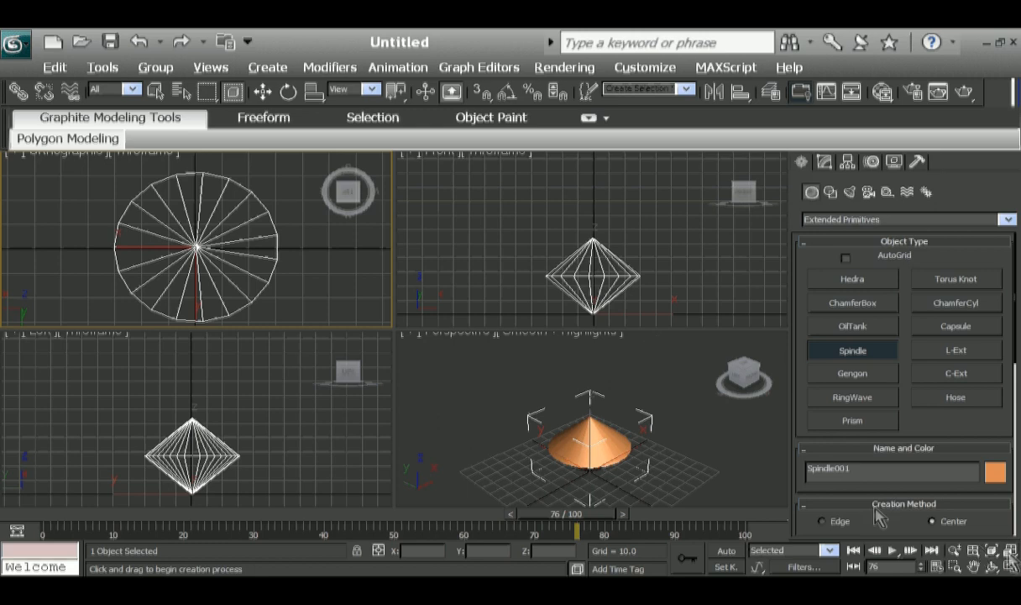
- Set the spindle's height to 98.6 and its cap height to 3.792
drag(913, 527, 956, 348)
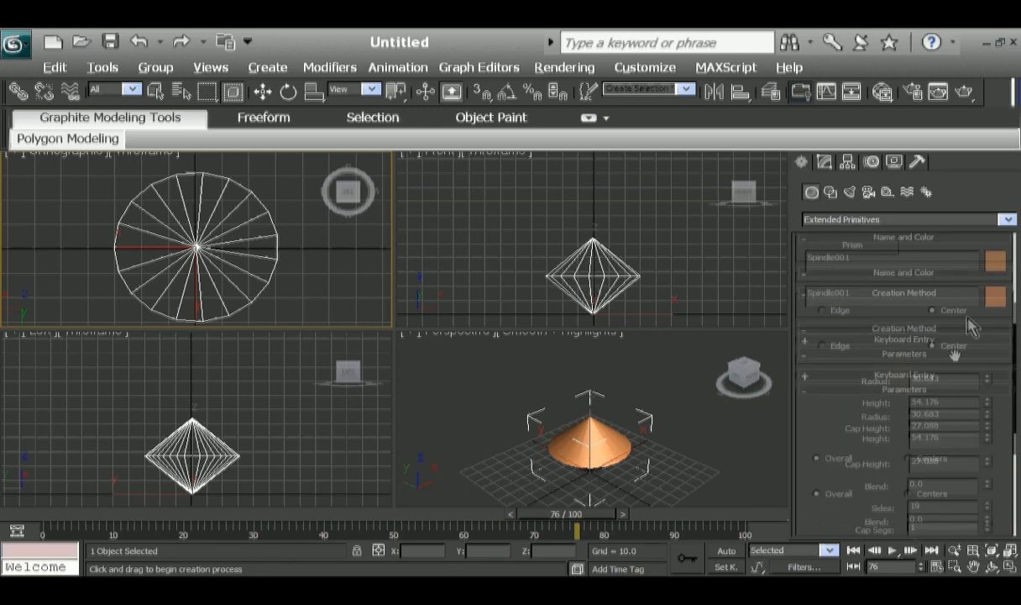
drag(843, 405, 882, 314)
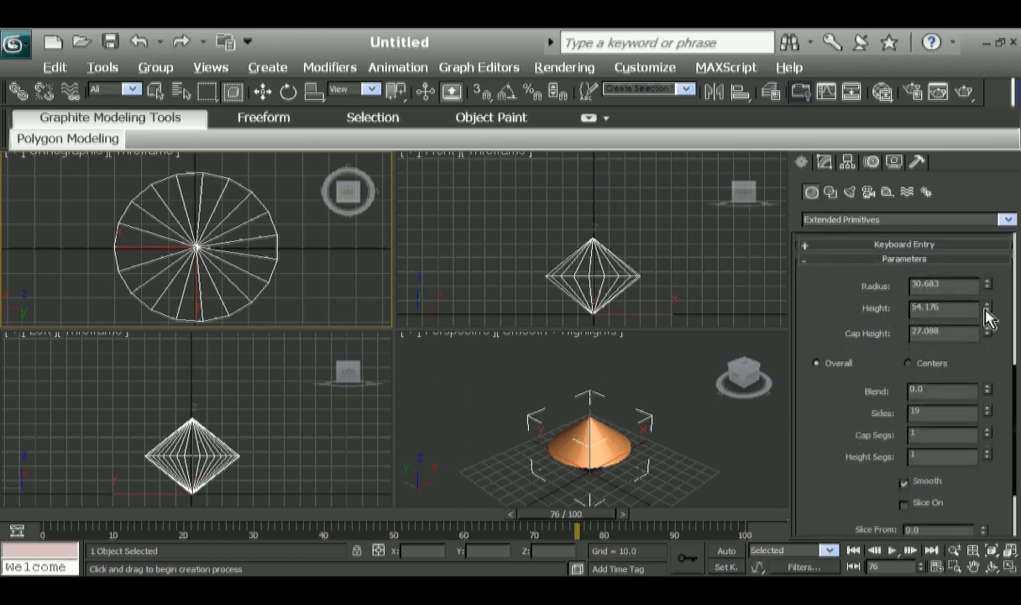
drag(987, 314, 984, 245)
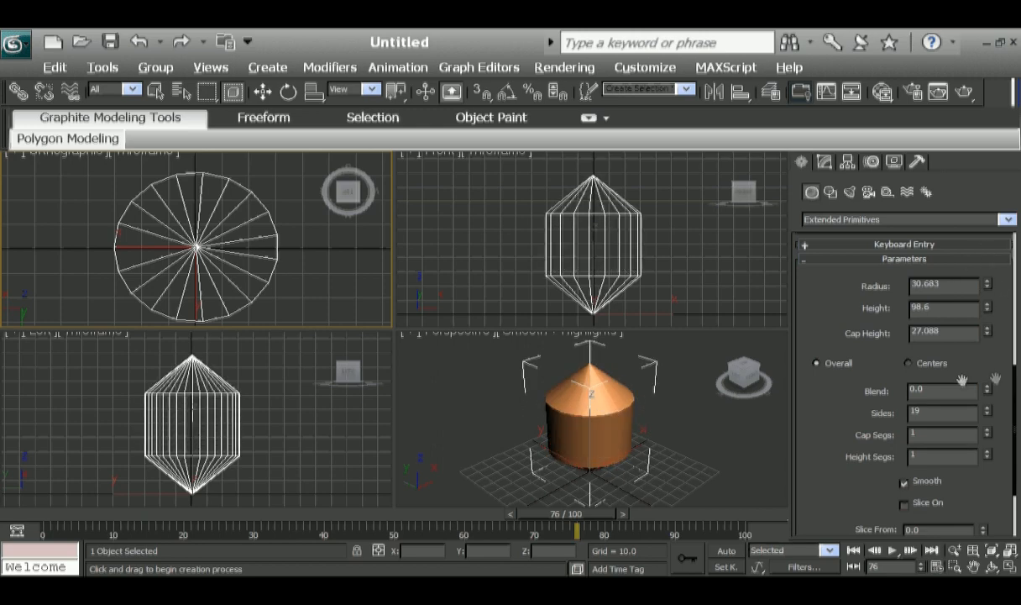
drag(988, 332, 988, 309)
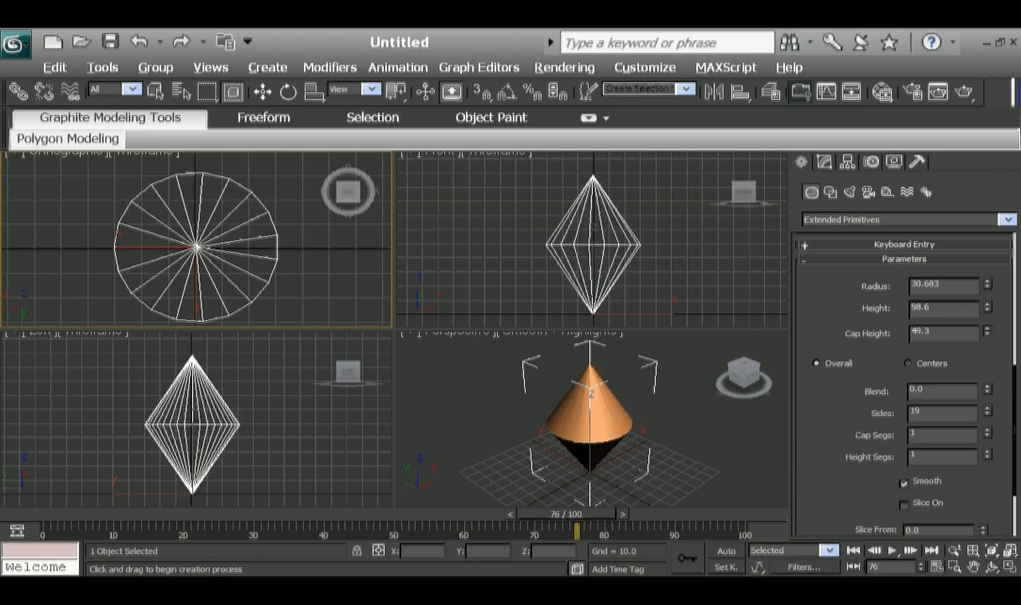
drag(988, 309, 1019, 399)
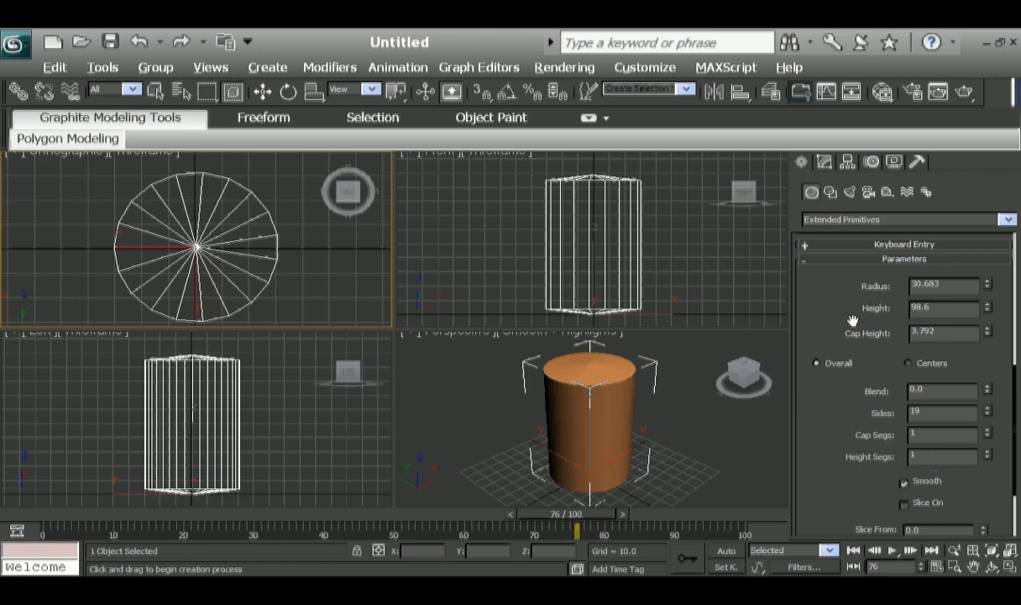
- Delete the spindle from the scene
scroll(814, 418, up, 3)
scroll(887, 319, up, 2)
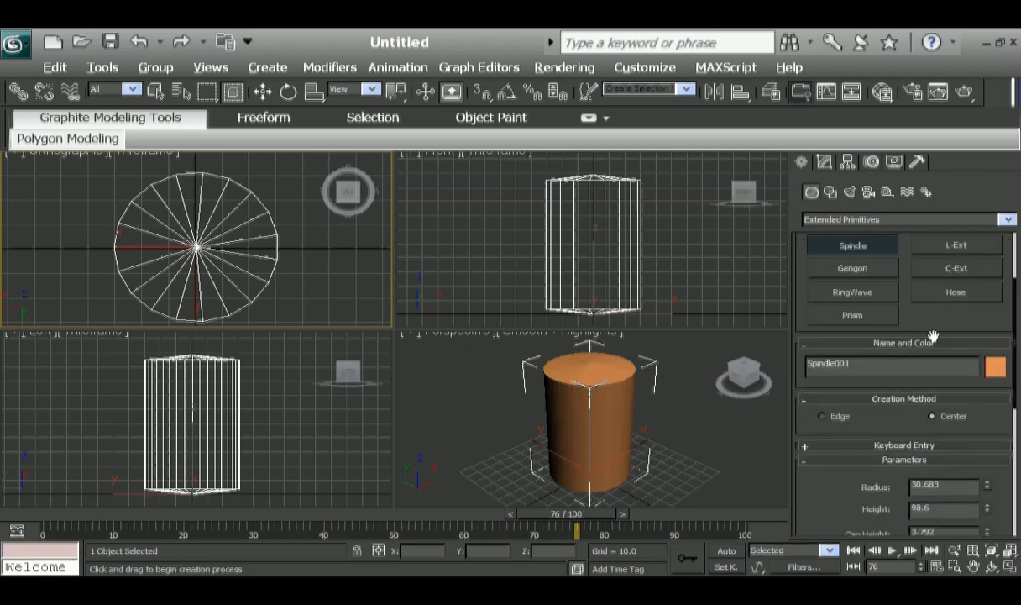
scroll(894, 281, up, 3)
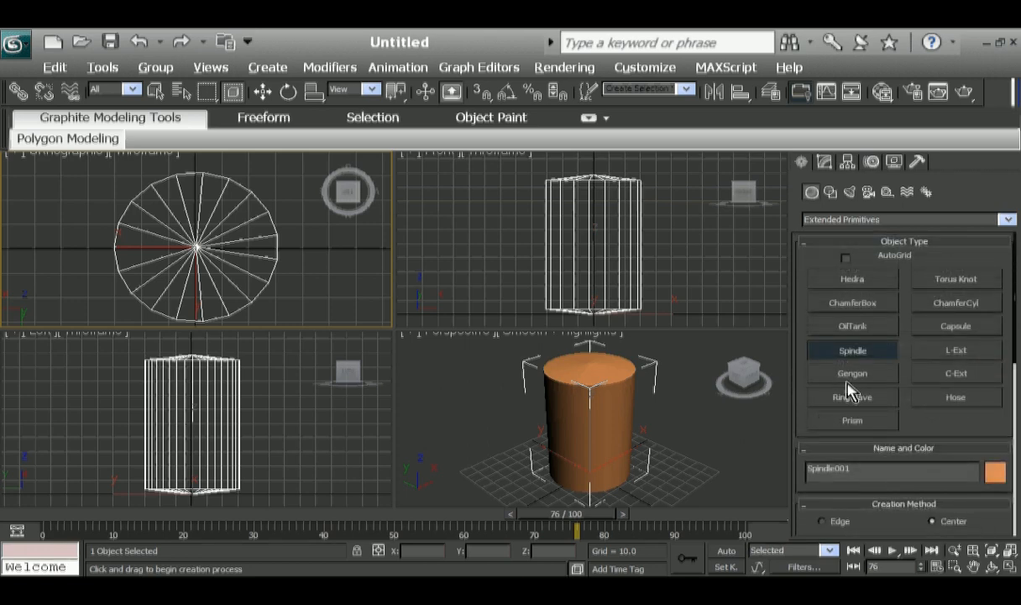
key(Delete)
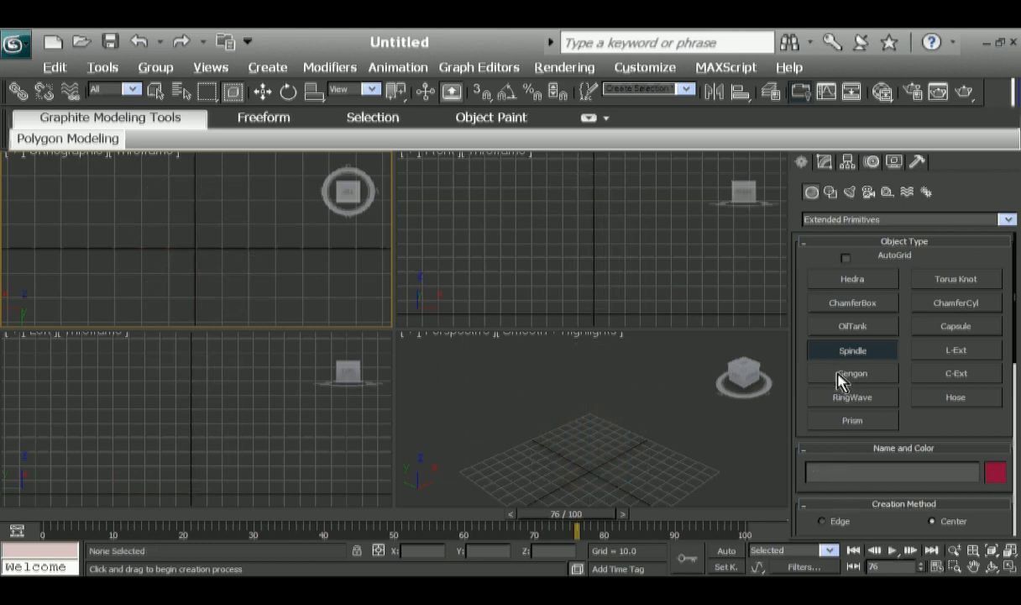
- Draw a Gengon at the origin in the orthographic plan view, about 36.4 in radius and 88.4 high with a fillet of about 11.2
click(840, 374)
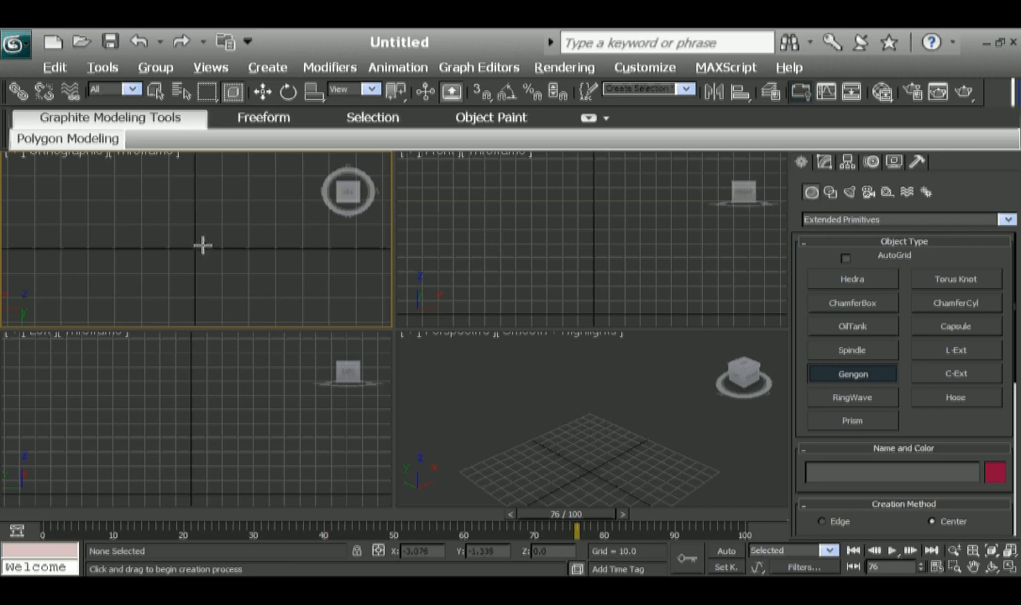
drag(195, 245, 274, 298)
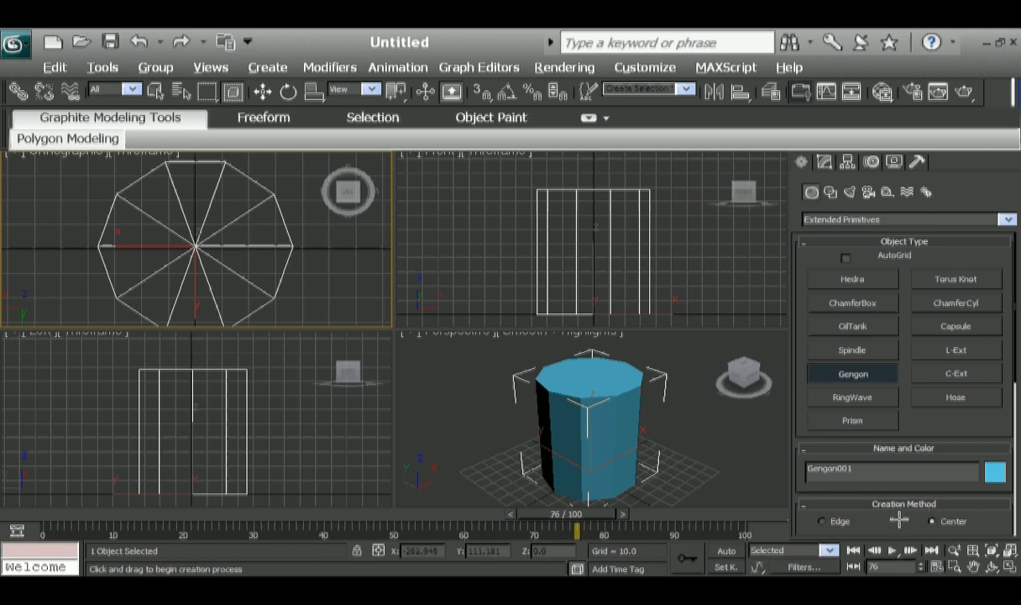
- Set the Gengon's fillet segments to 1 and its fillet to 2.474
drag(903, 506, 980, 256)
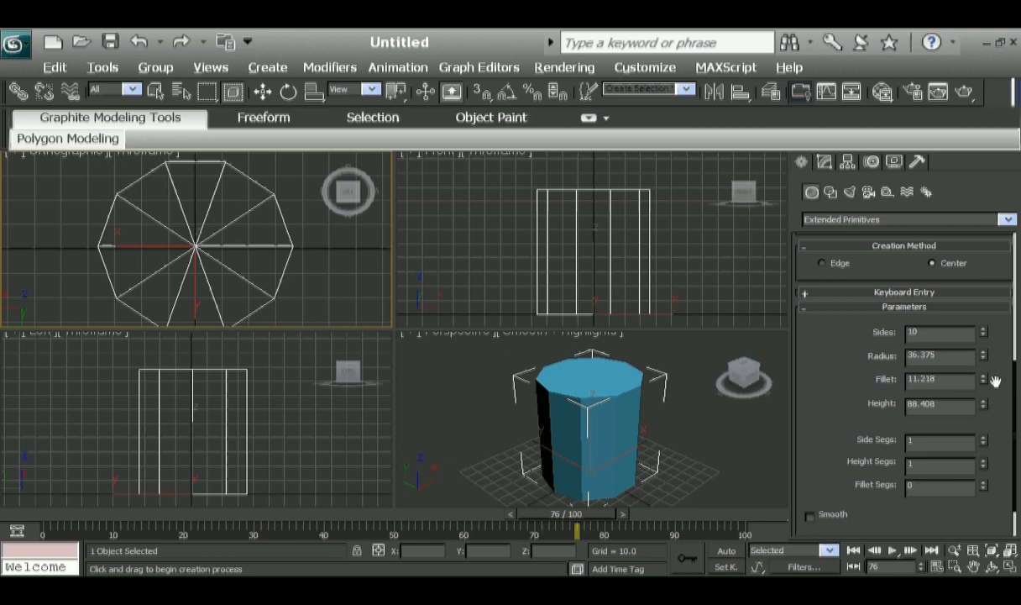
drag(986, 377, 953, 436)
mouse_move(987, 380)
mouse_down()
mouse_move(972, 408)
mouse_move(973, 364)
mouse_move(982, 397)
mouse_move(983, 383)
mouse_up()
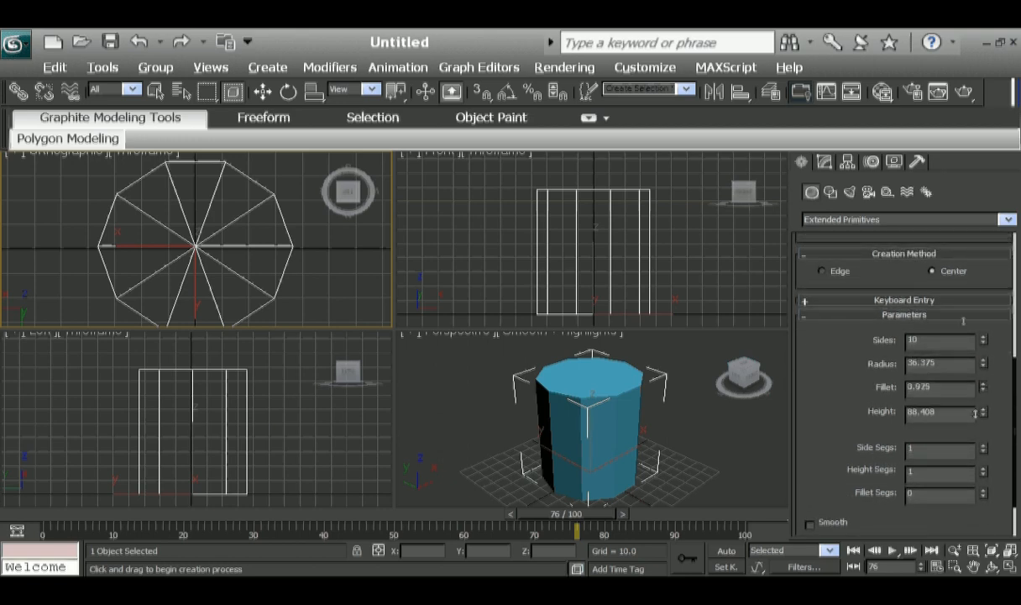
mouse_move(959, 393)
mouse_down()
mouse_move(969, 326)
mouse_move(957, 390)
mouse_up()
click(985, 491)
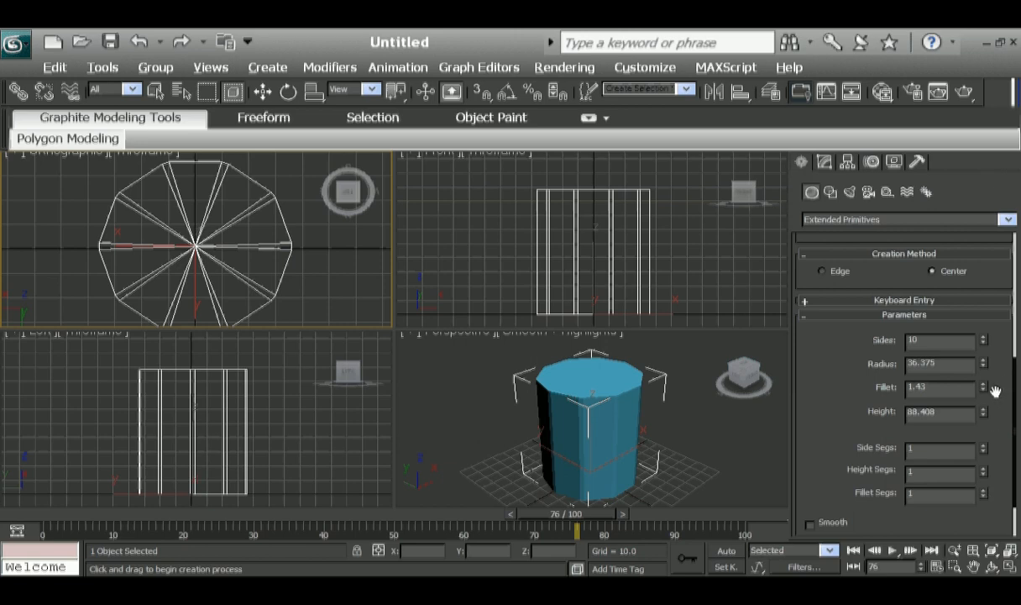
drag(985, 388, 984, 361)
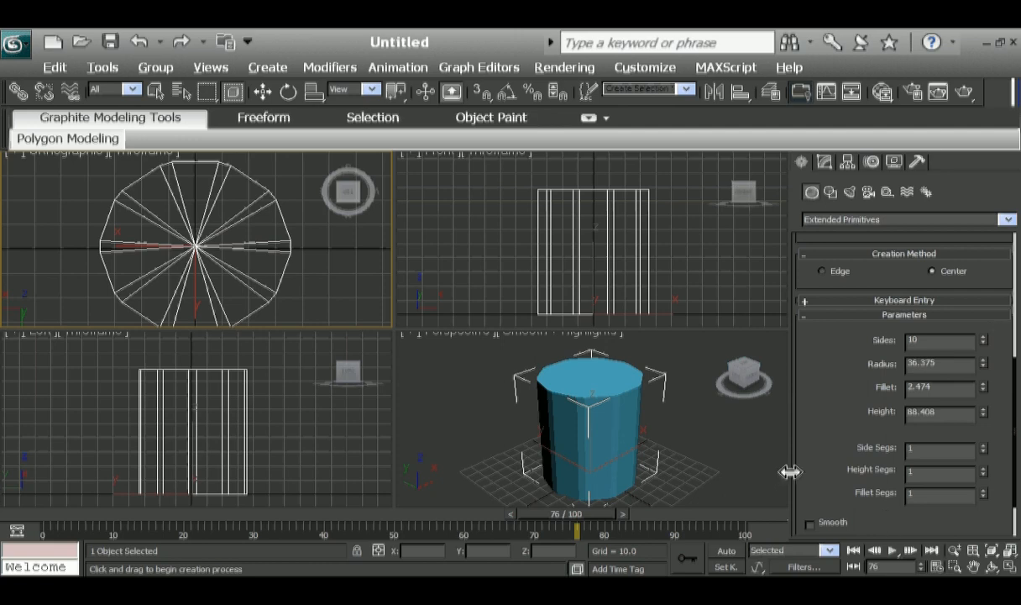
- Delete the Gengon from the scene
drag(823, 466, 821, 398)
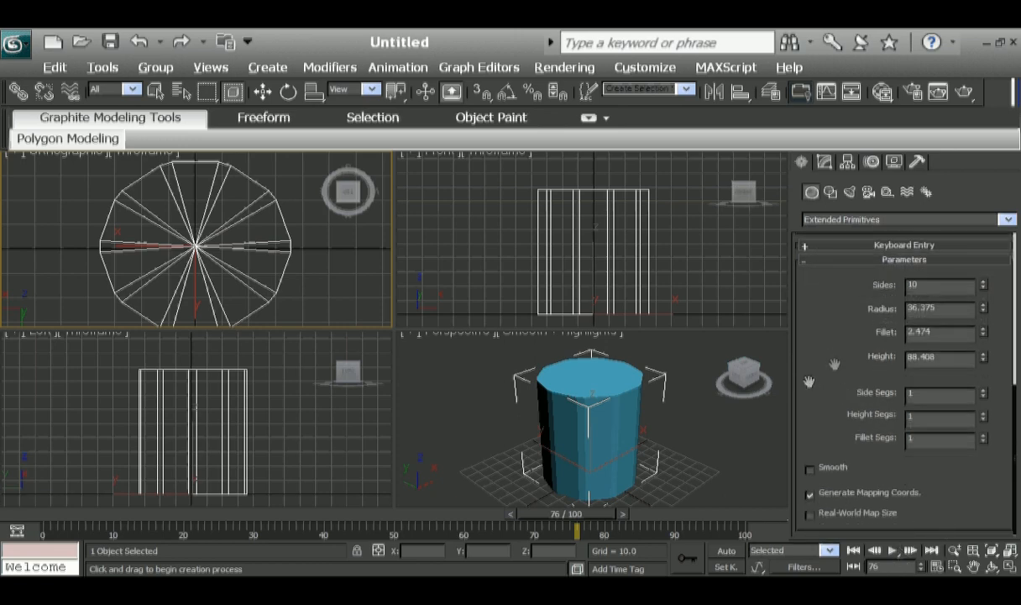
scroll(834, 406, up, 5)
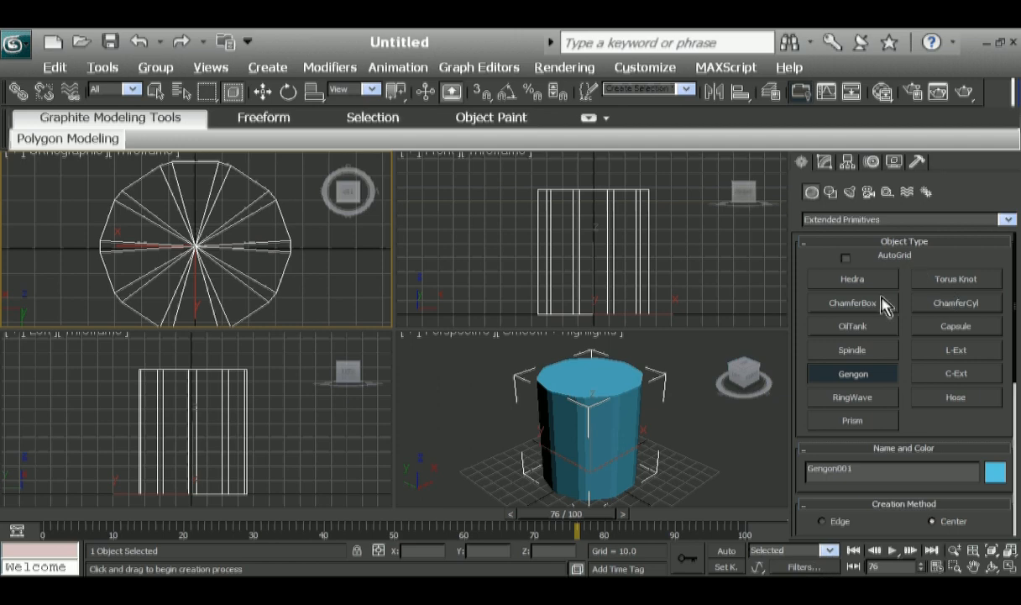
key(Delete)
- Draw a RingWave near the origin in the orthographic plan view, about 41.5 in radius with a ring width of about 17
click(830, 397)
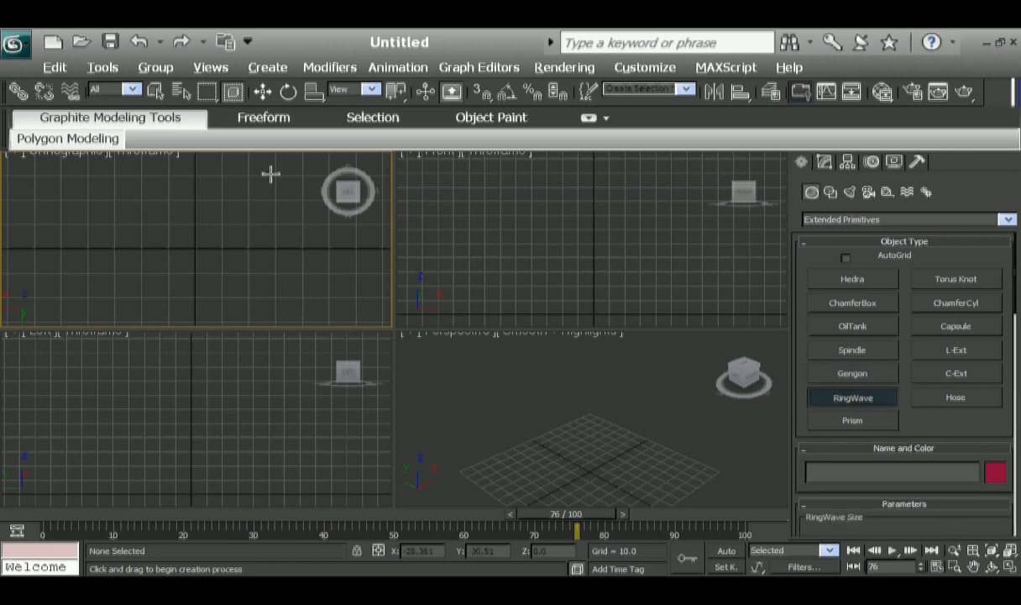
click(193, 239)
drag(192, 238, 304, 247)
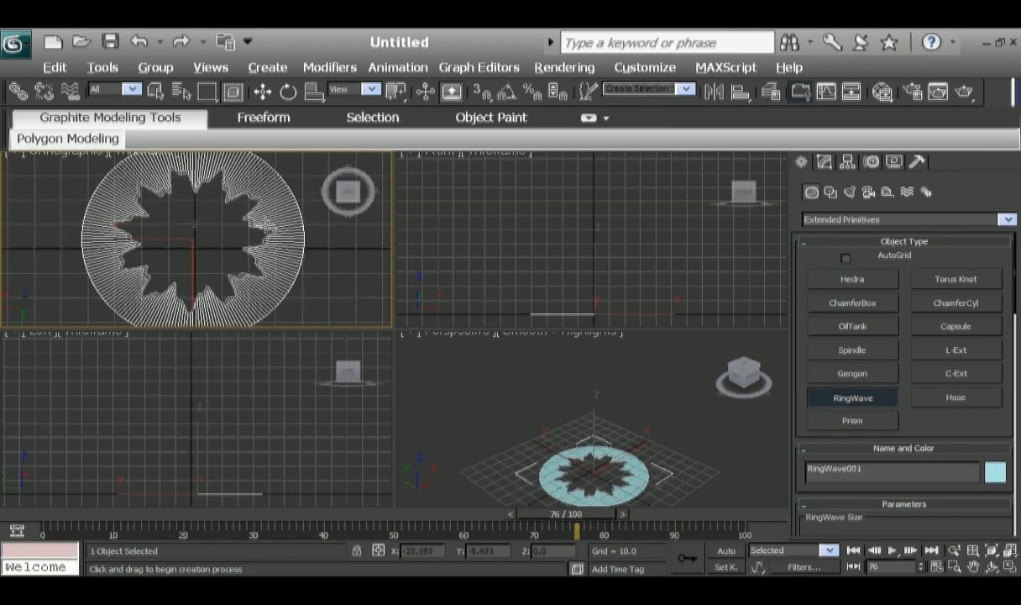
click(266, 224)
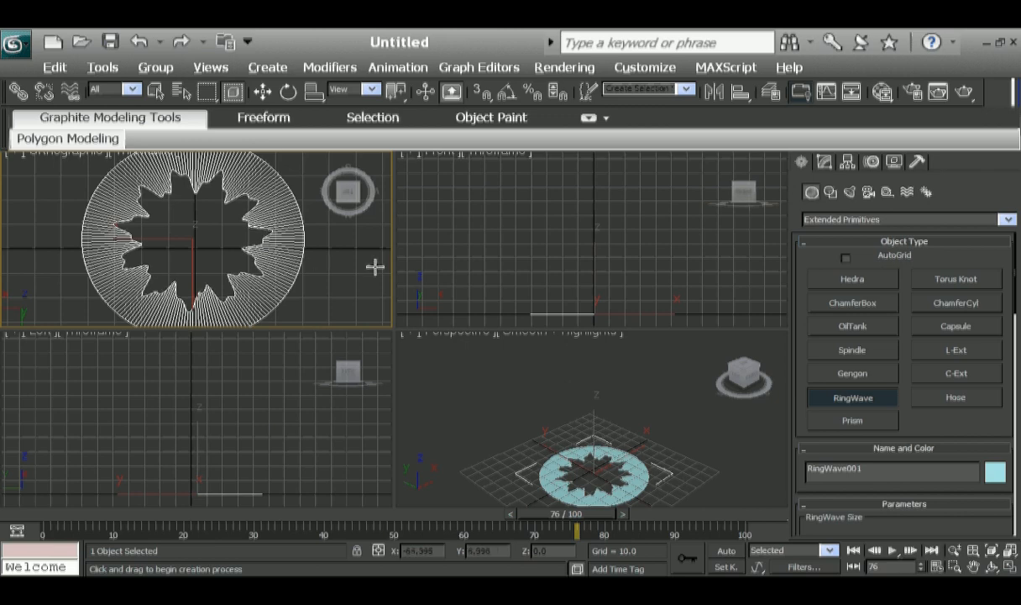
- Set the RingWave's ring width to 13.097 and its sides to 32
drag(962, 520, 869, 379)
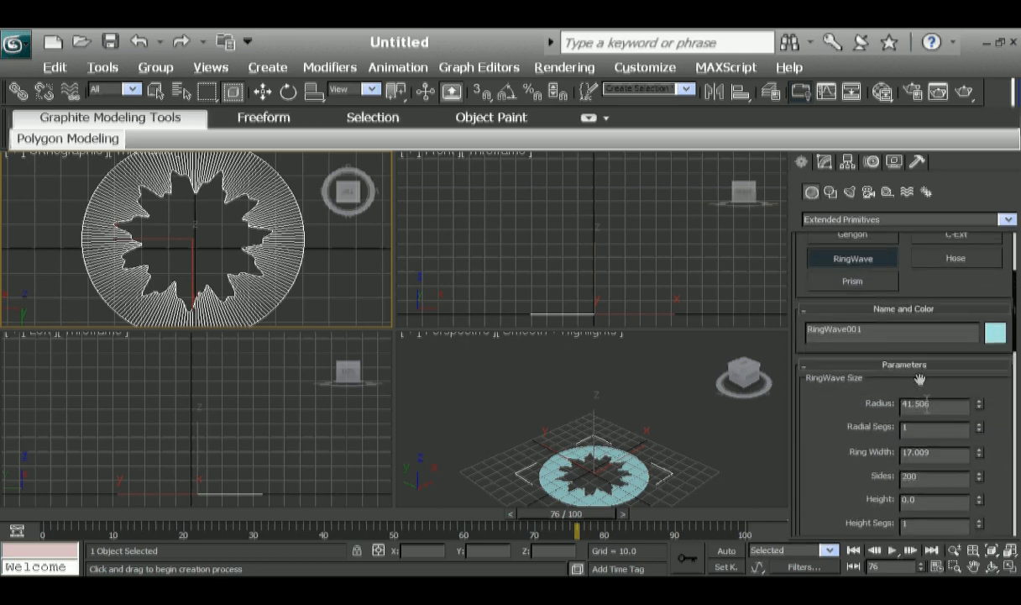
drag(833, 495, 853, 375)
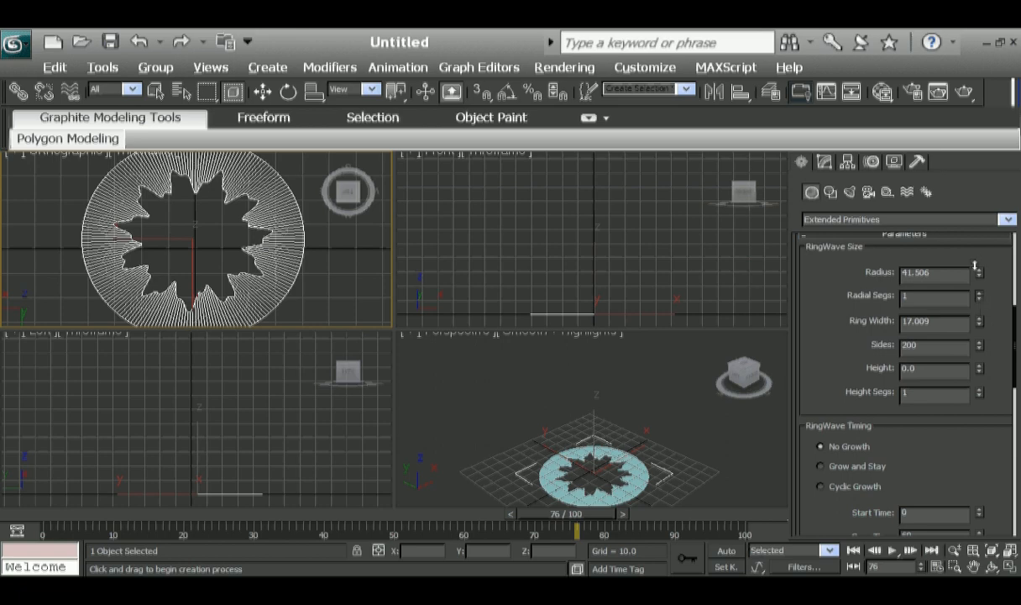
drag(973, 270, 937, 350)
drag(977, 324, 991, 348)
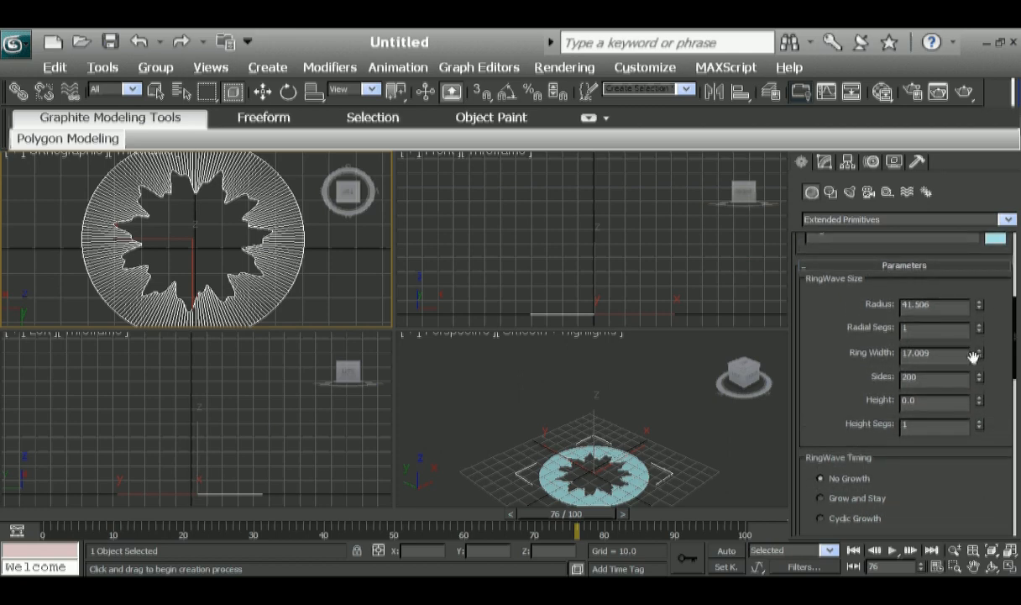
mouse_move(979, 354)
mouse_down()
mouse_move(979, 369)
mouse_move(978, 340)
mouse_move(979, 353)
mouse_up()
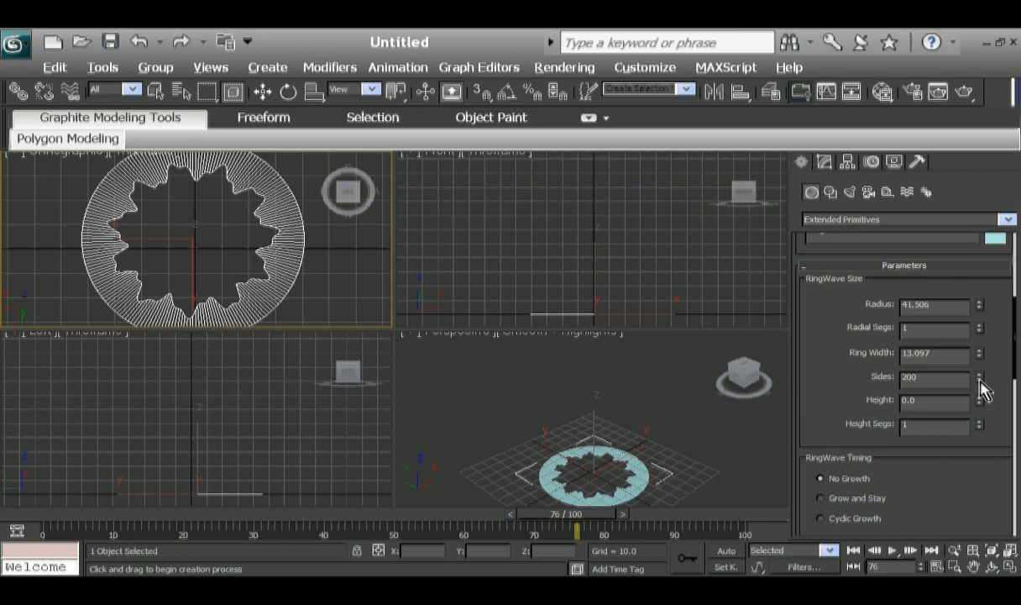
drag(980, 378, 977, 435)
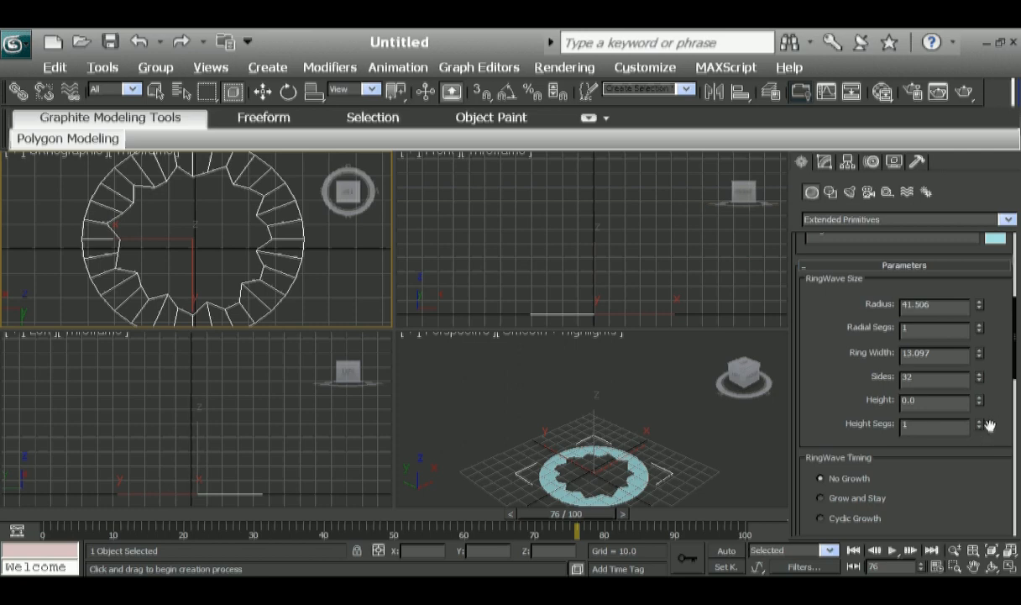
- Set the RingWave's height to 19.15, and delete the RingWave
drag(979, 403, 980, 394)
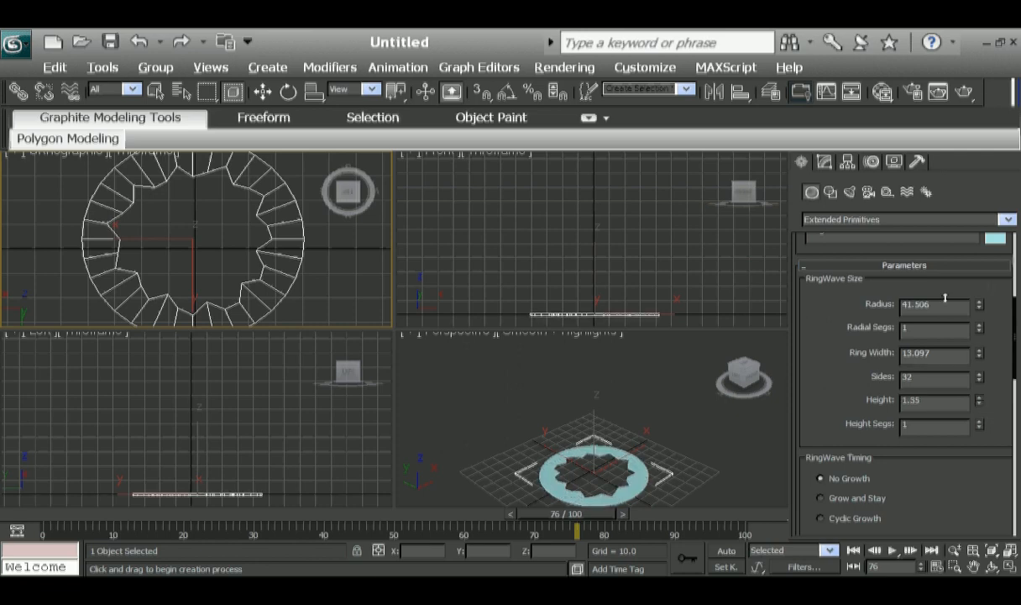
drag(951, 283, 967, 10)
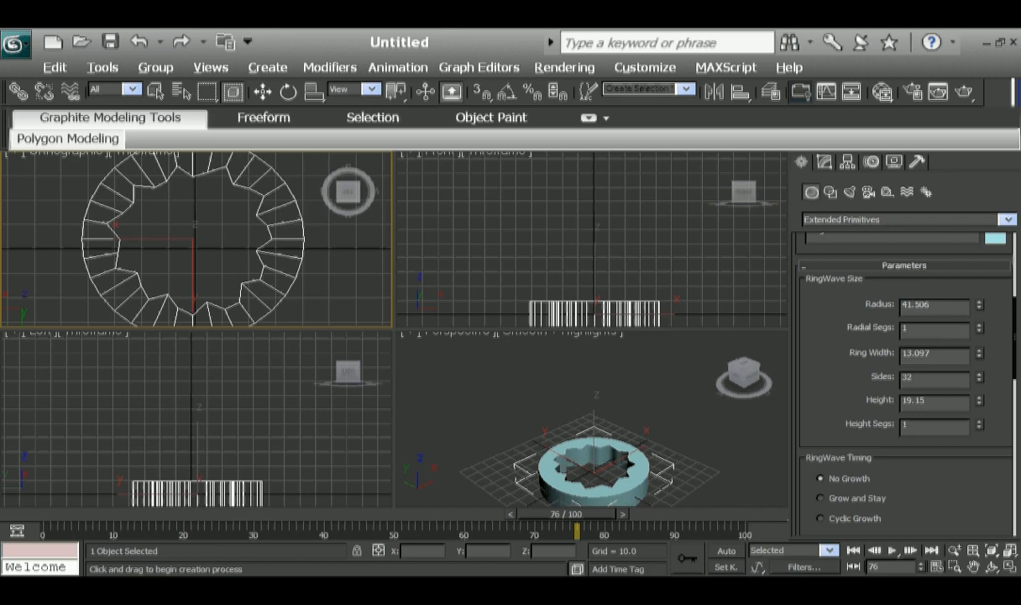
key(Delete)
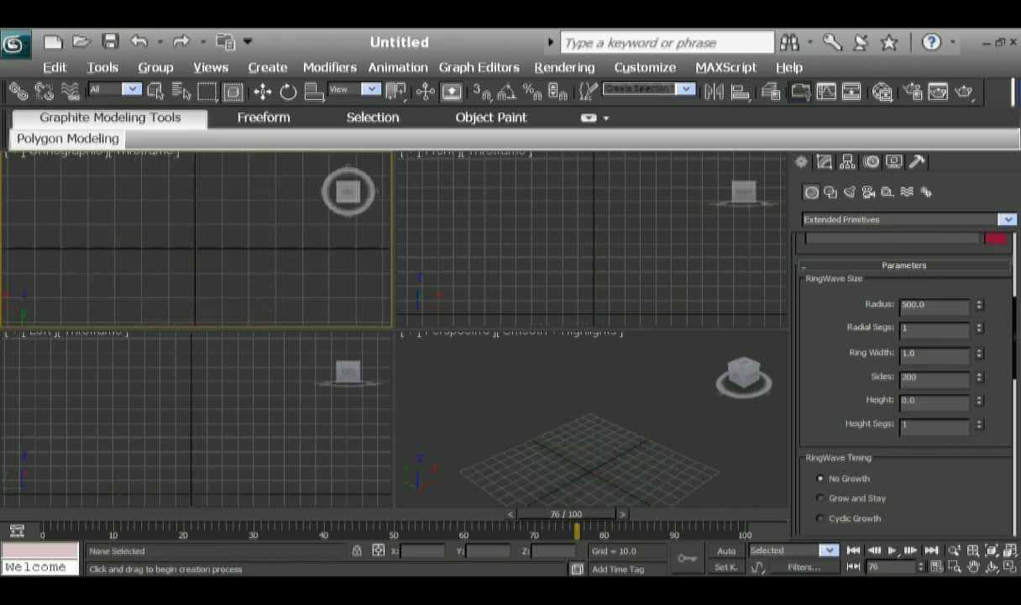